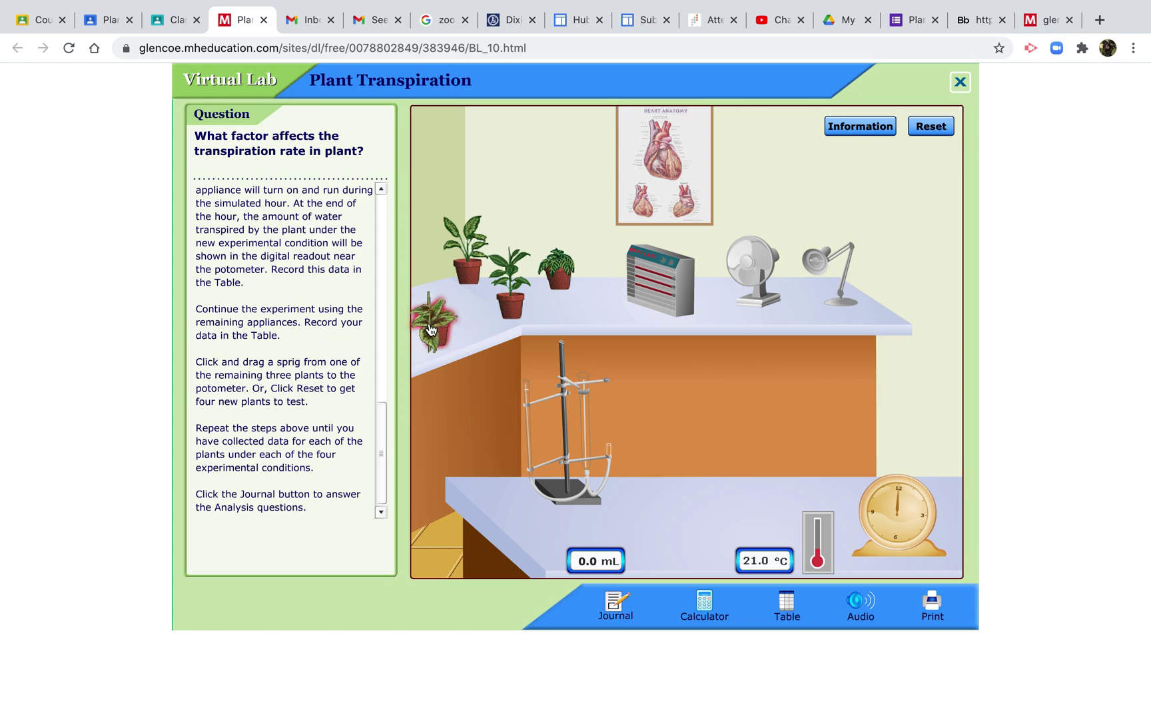
Step: Attach a Coleus sprig and time it under normal, heater and fan conditions (0.9, 3.9, 6.0 mL)
left_click_drag(432, 327, 606, 439)
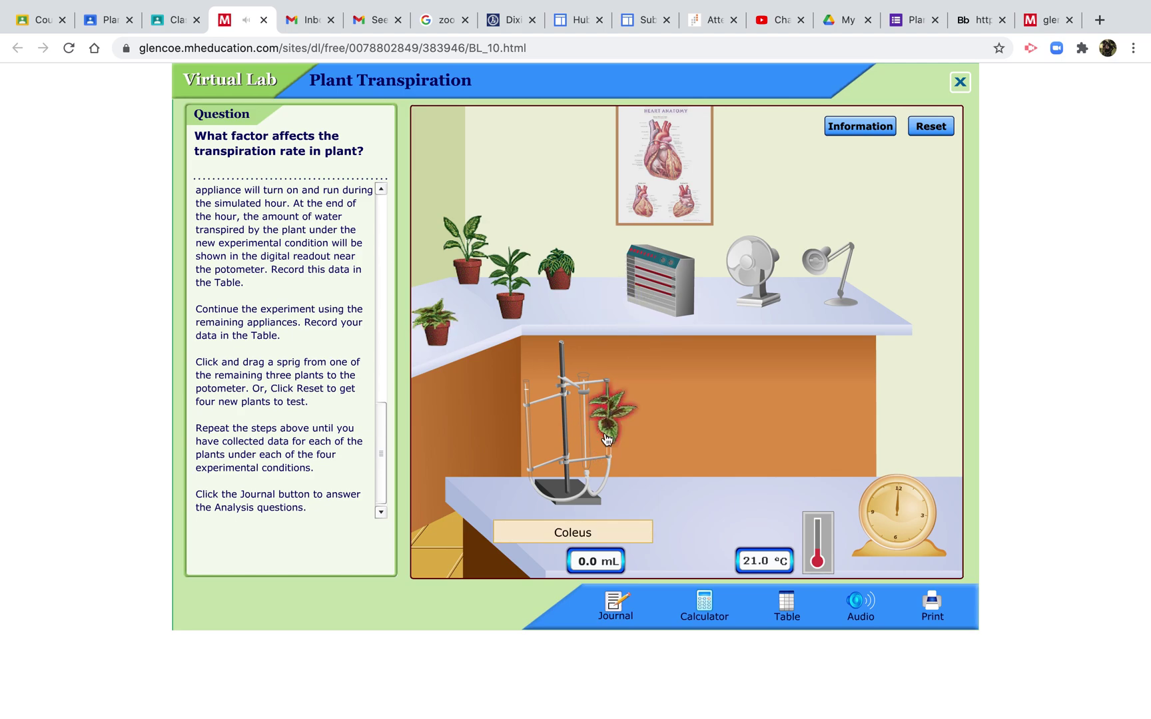
left_click(907, 529)
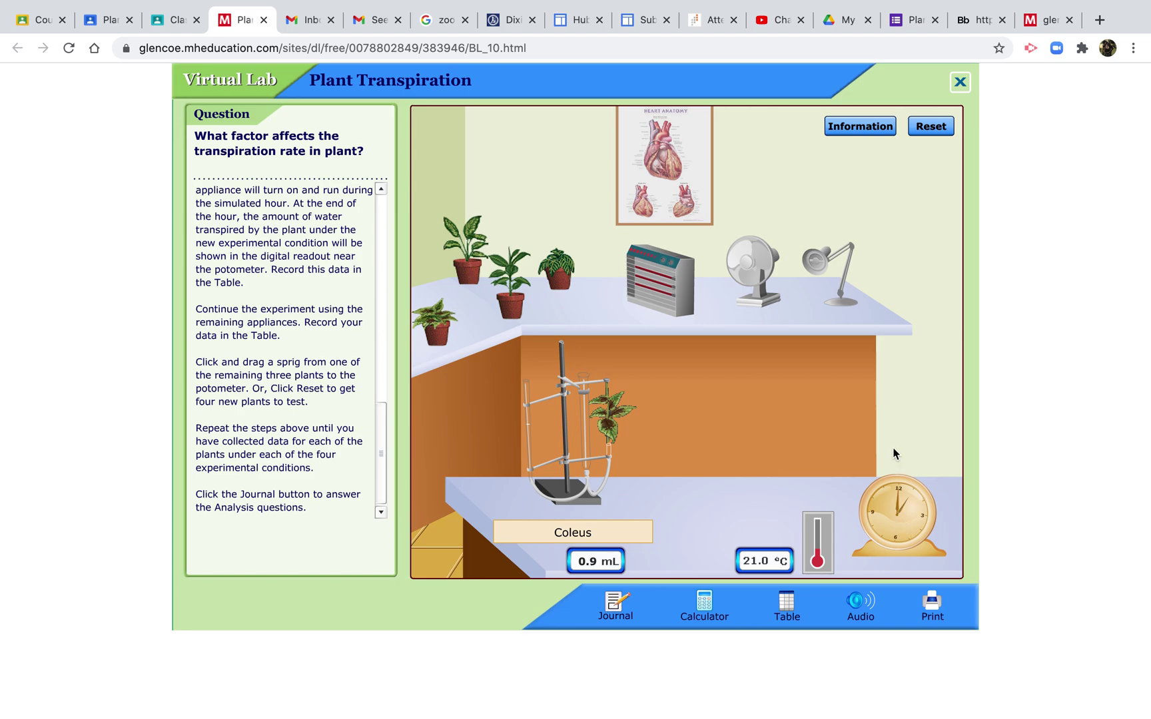
left_click_drag(659, 278, 722, 508)
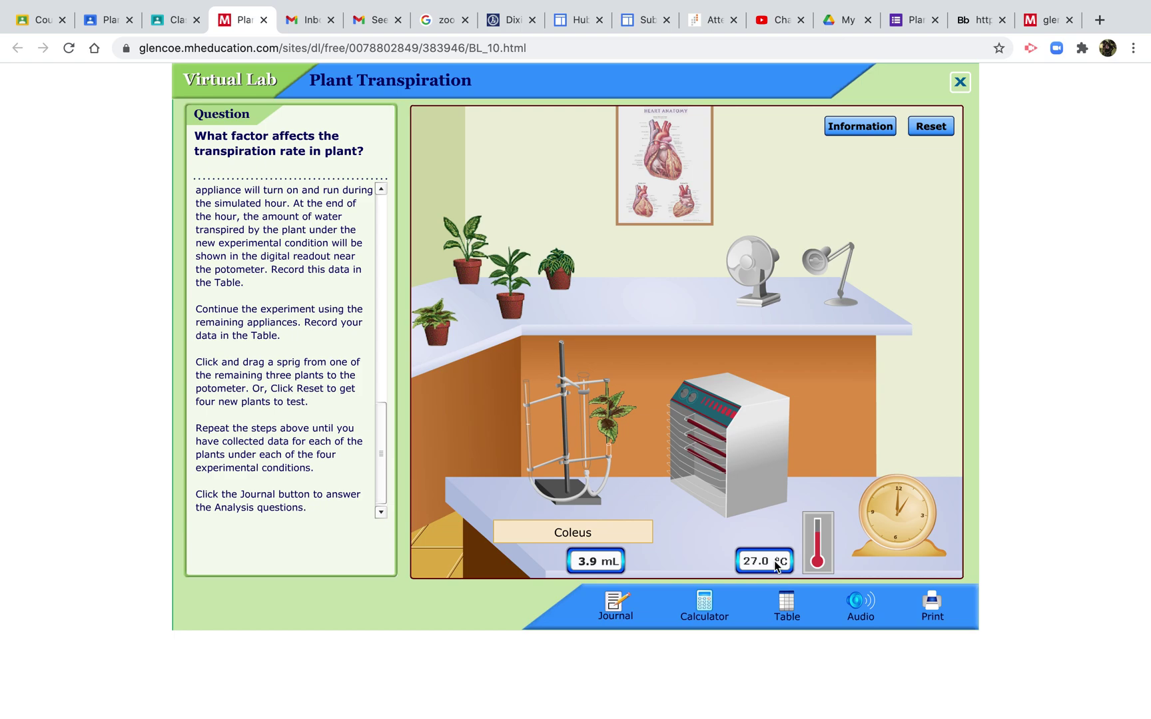
left_click(757, 261)
left_click_drag(757, 262, 753, 418)
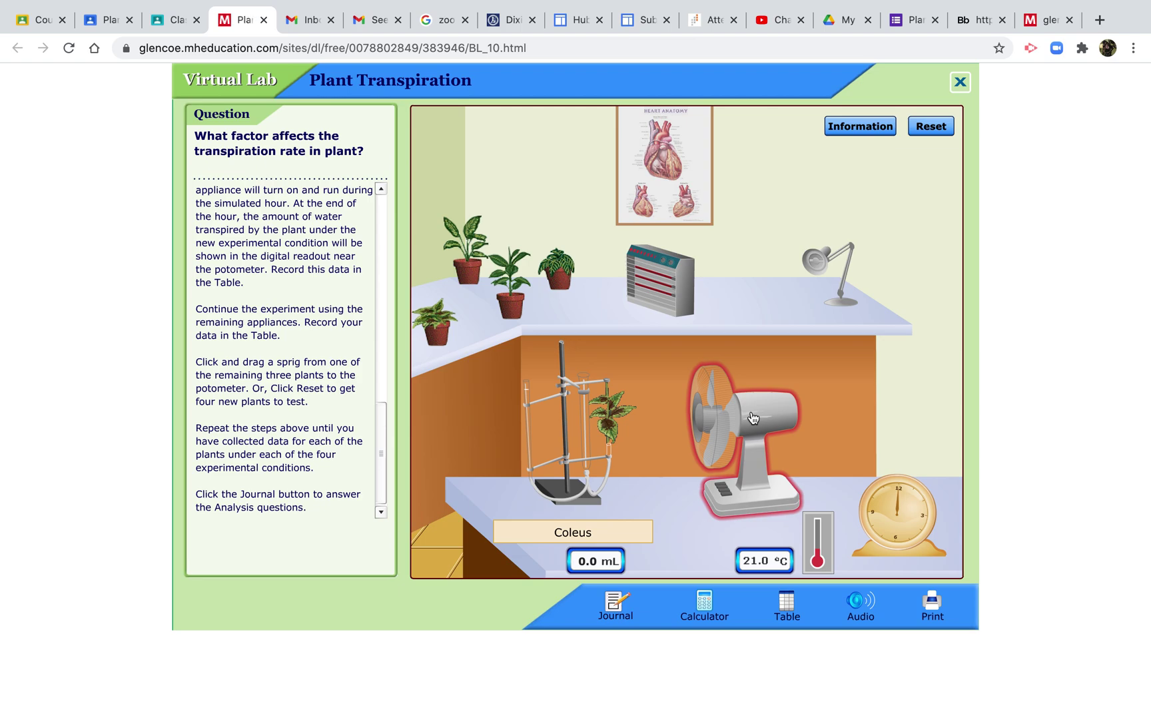
left_click(903, 510)
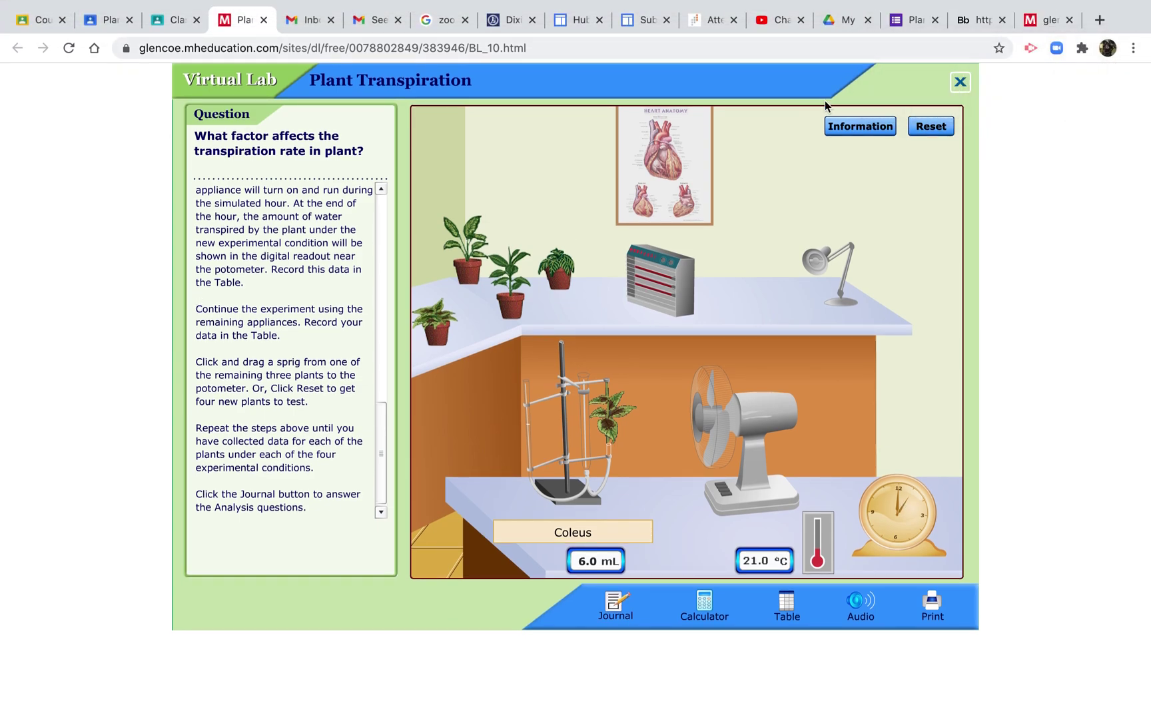
Step: Swap in the lamp, run the Coleus lamp trial, and reposition the lamp by the potometer
left_click(844, 265)
left_click_drag(845, 265, 743, 416)
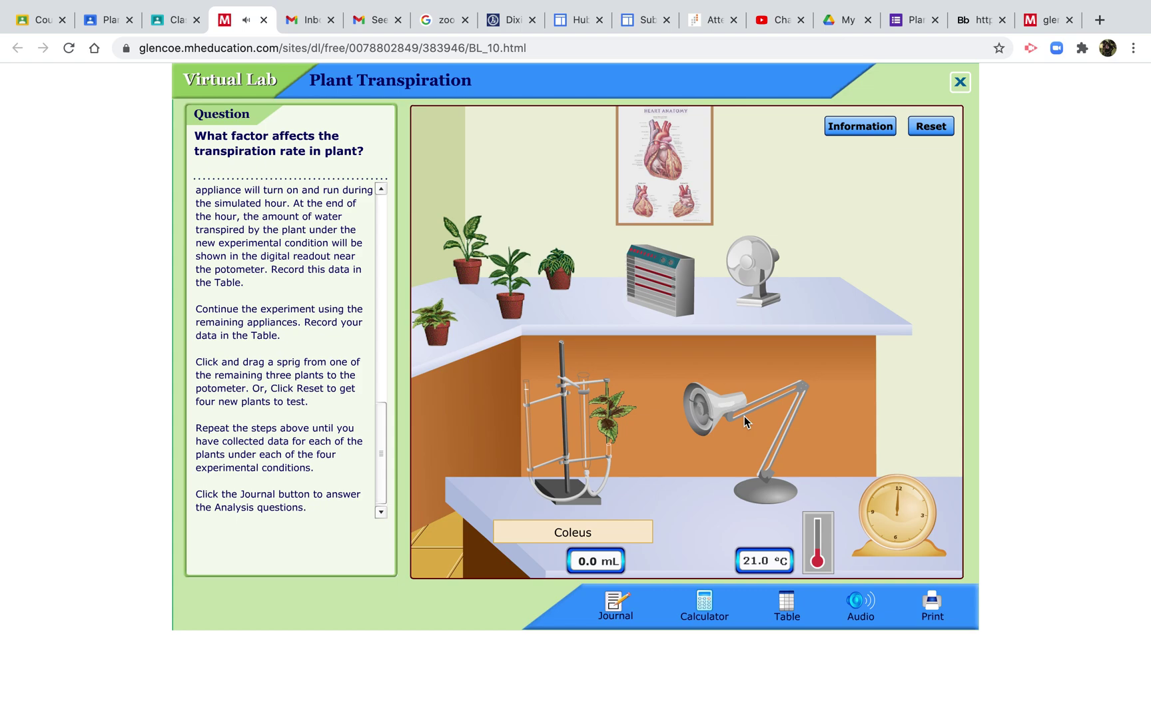
left_click(905, 523)
left_click(723, 408)
left_click(723, 406)
left_click(703, 409)
left_click(699, 419)
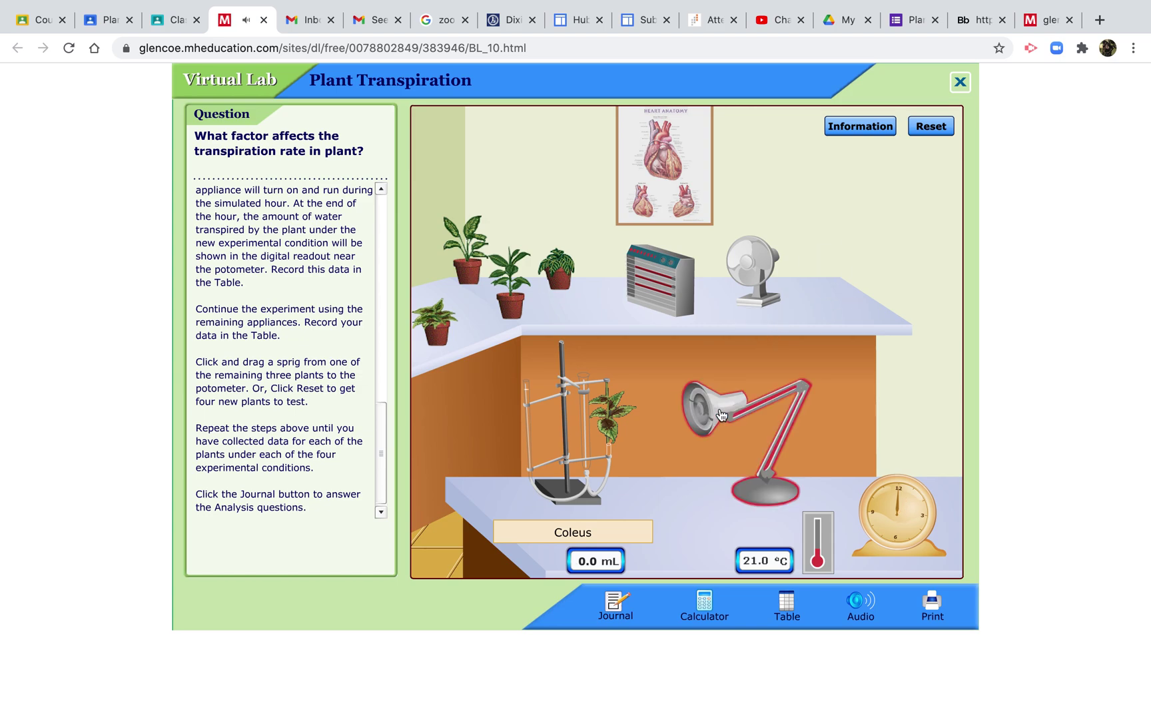
Step: Return the lamp, attach a Rubber Plant sprig, and time it normally (4.9 mL) and with the heater (6.8 mL)
left_click_drag(720, 414, 856, 290)
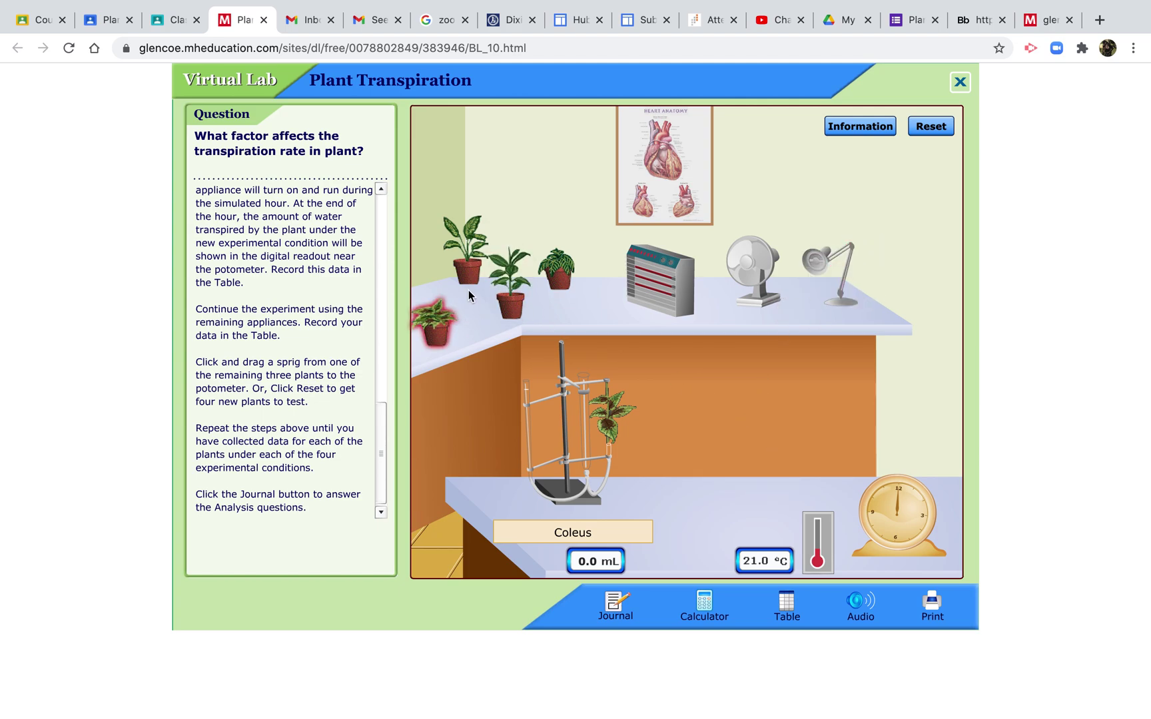
left_click_drag(508, 275, 598, 391)
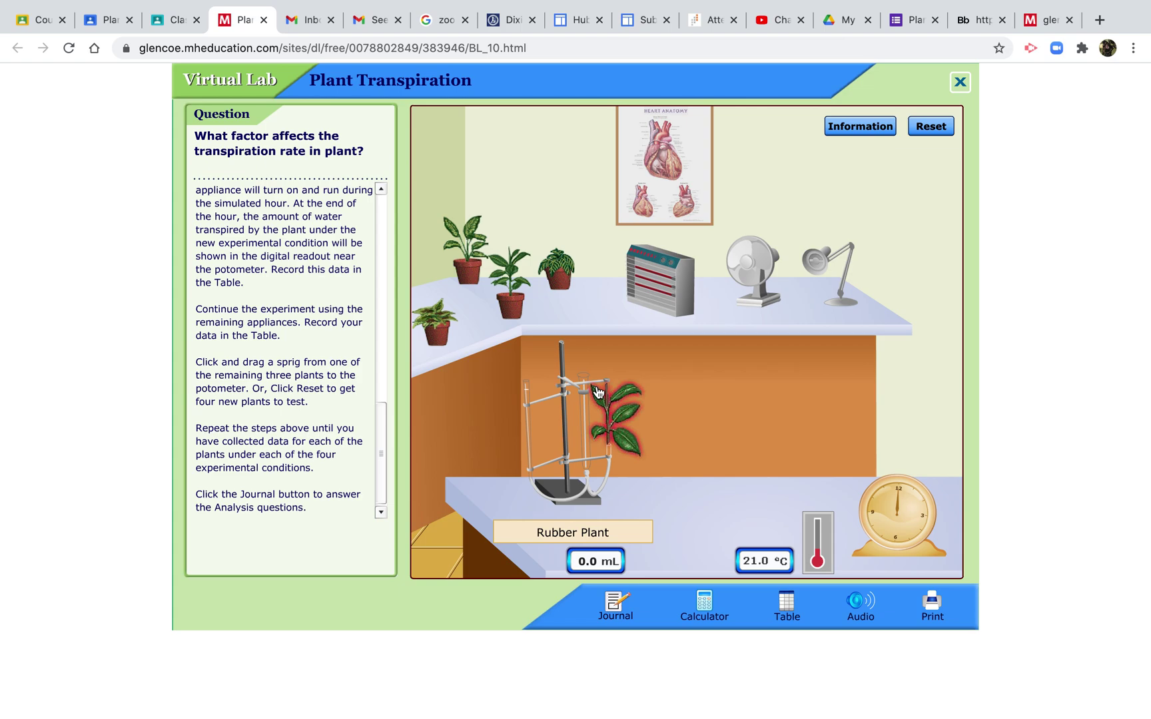
left_click(910, 518)
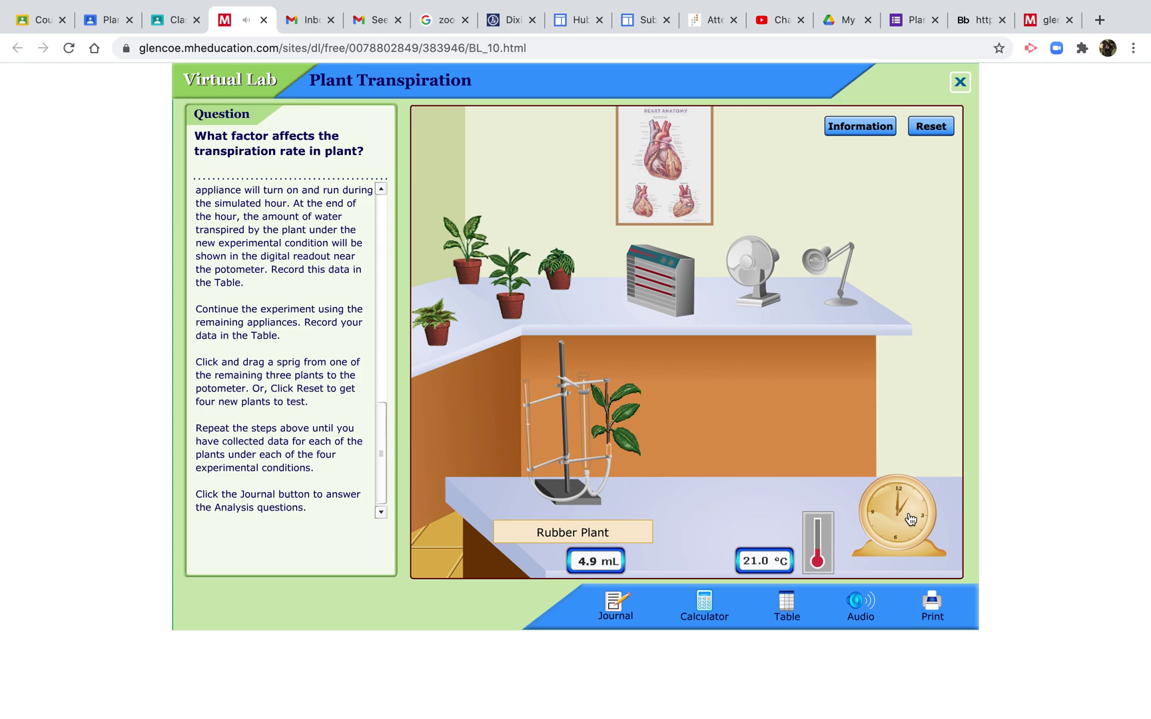
left_click_drag(692, 320, 765, 492)
left_click(913, 518)
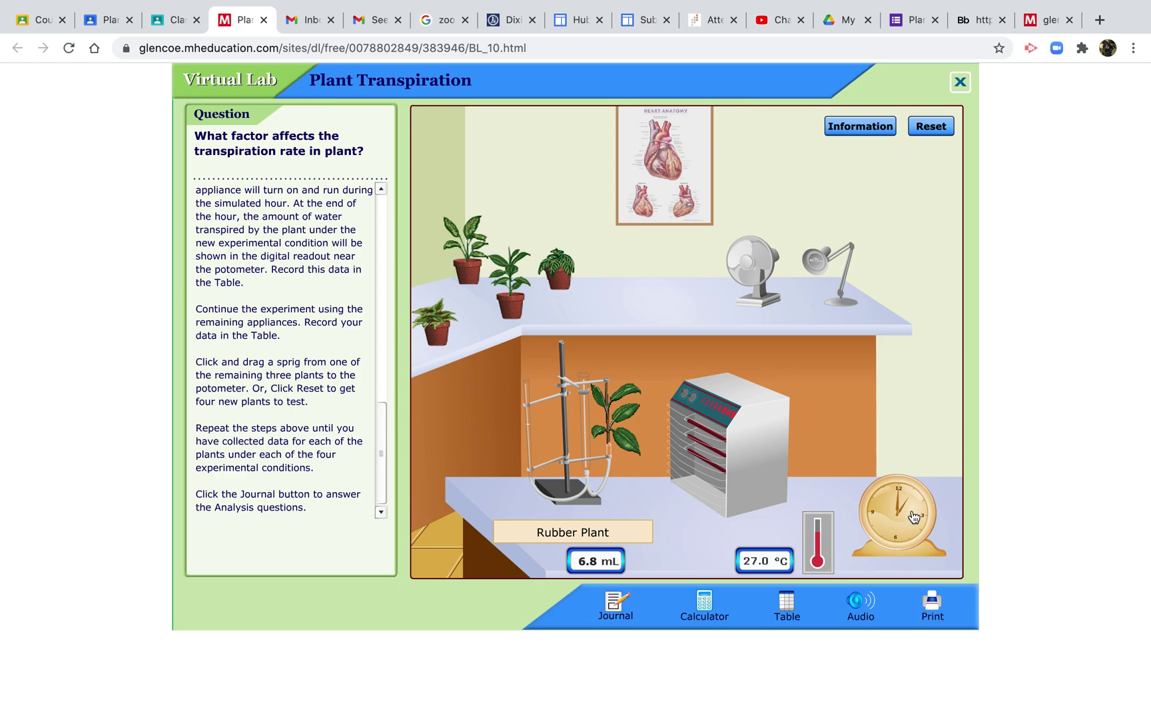
Step: Time the Rubber Plant with the fan (8.4 mL) and under the lamp (4.3 mL)
left_click_drag(752, 273, 762, 479)
left_click(891, 539)
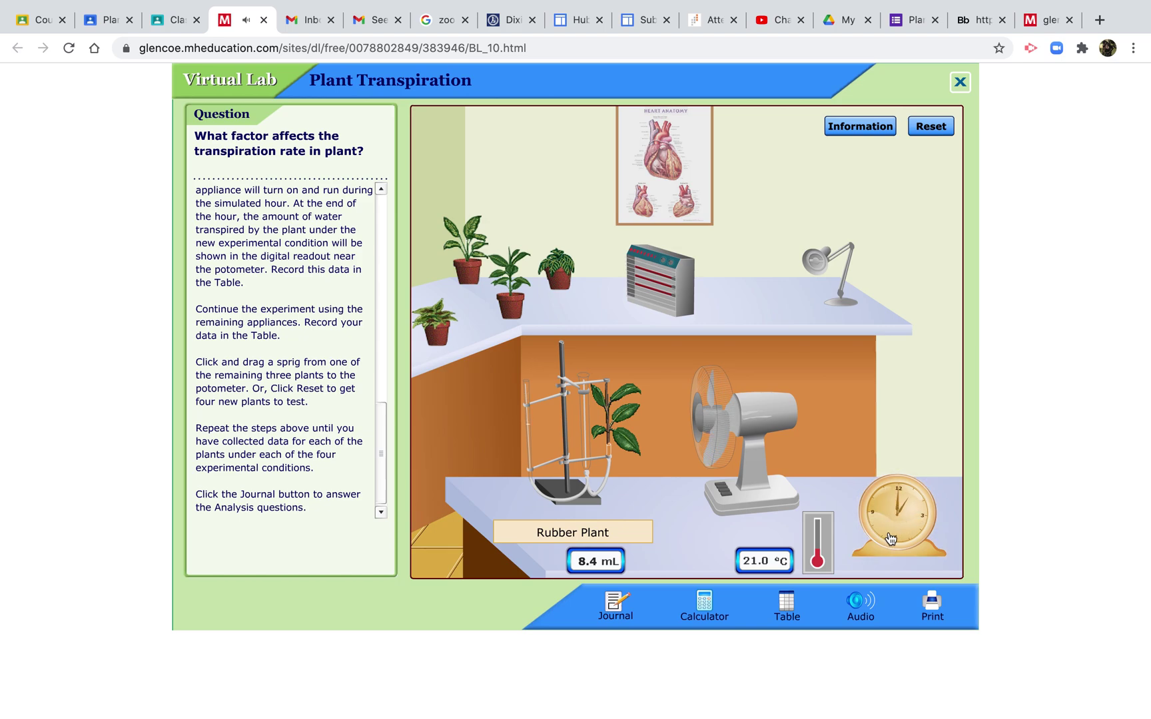
left_click(846, 282)
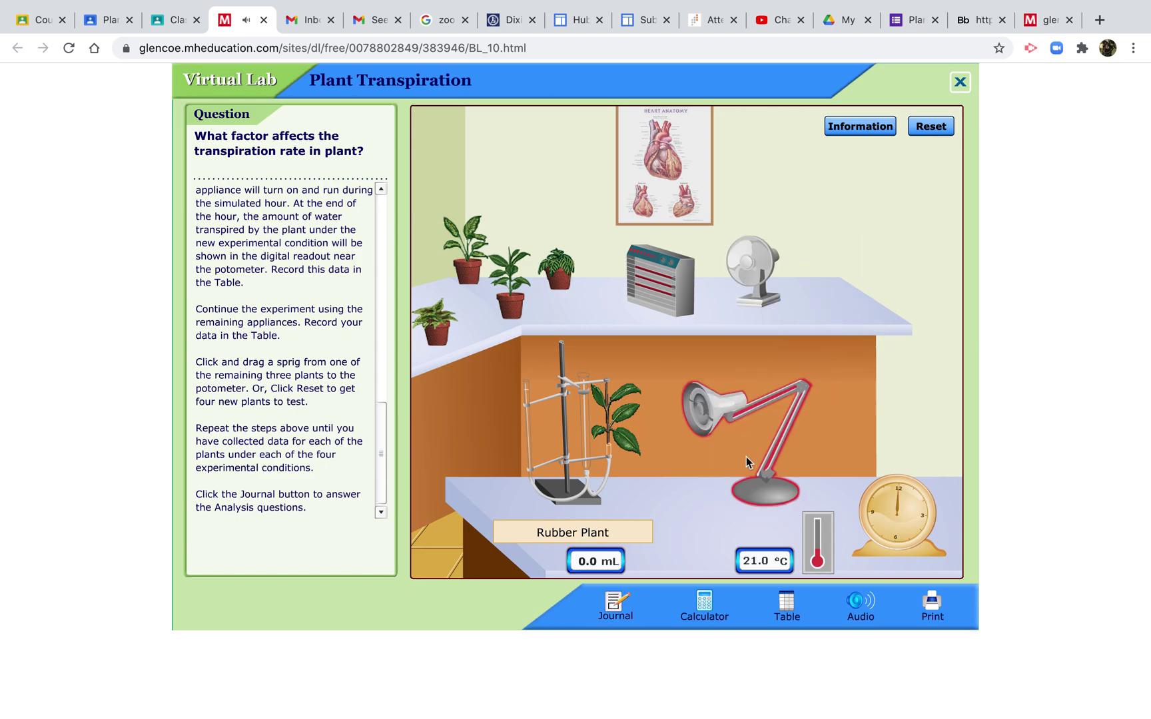
left_click(890, 506)
Step: Shelve the lamp, attach a Dieffenbachia sprig, and time it normally (4.1 mL) and with the heater (6.0 mL)
left_click_drag(756, 413, 836, 286)
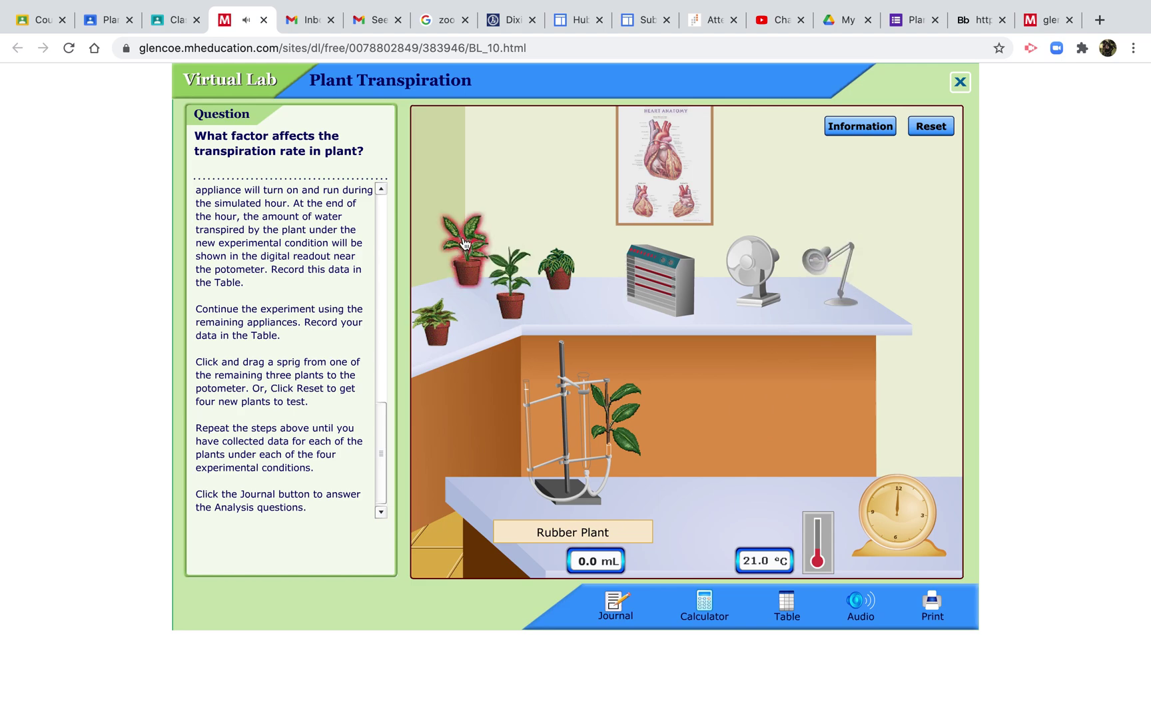
left_click_drag(465, 243, 616, 438)
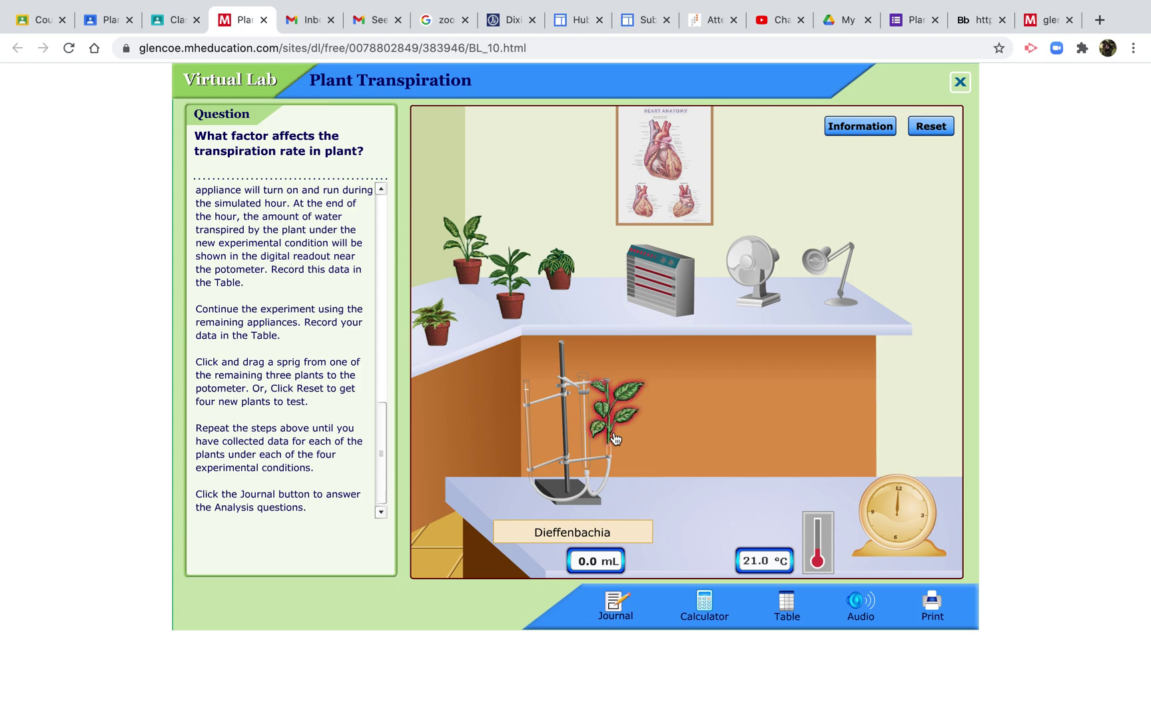
left_click(883, 526)
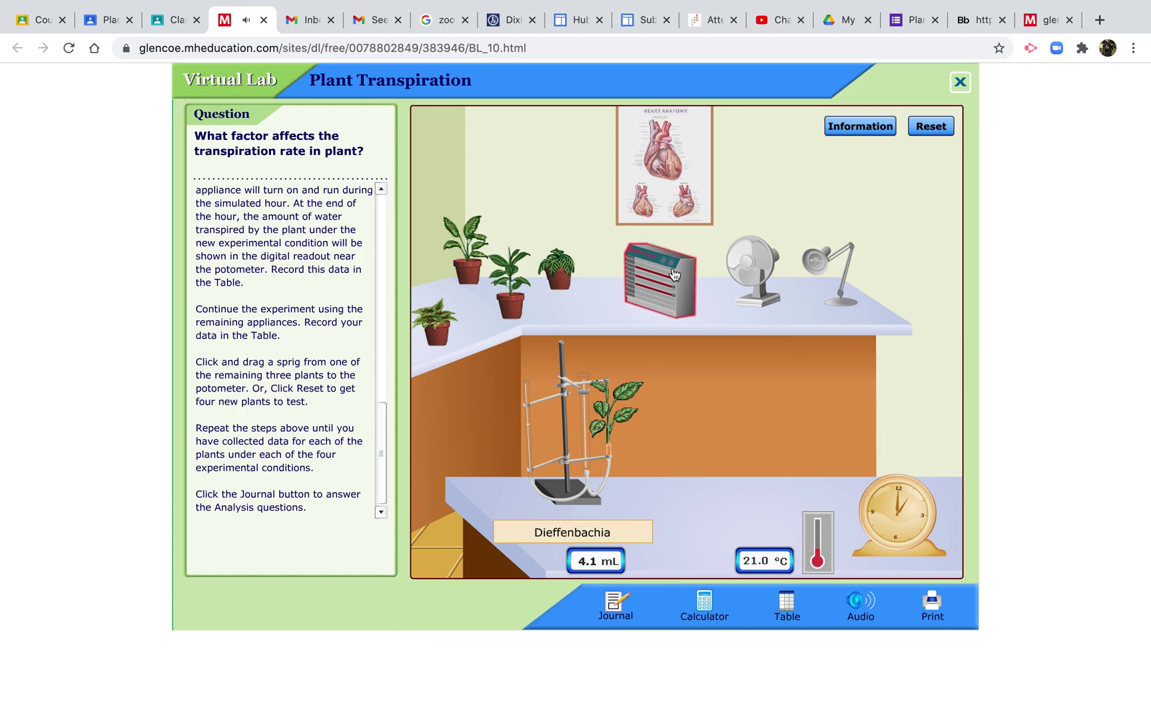
left_click_drag(673, 274, 732, 376)
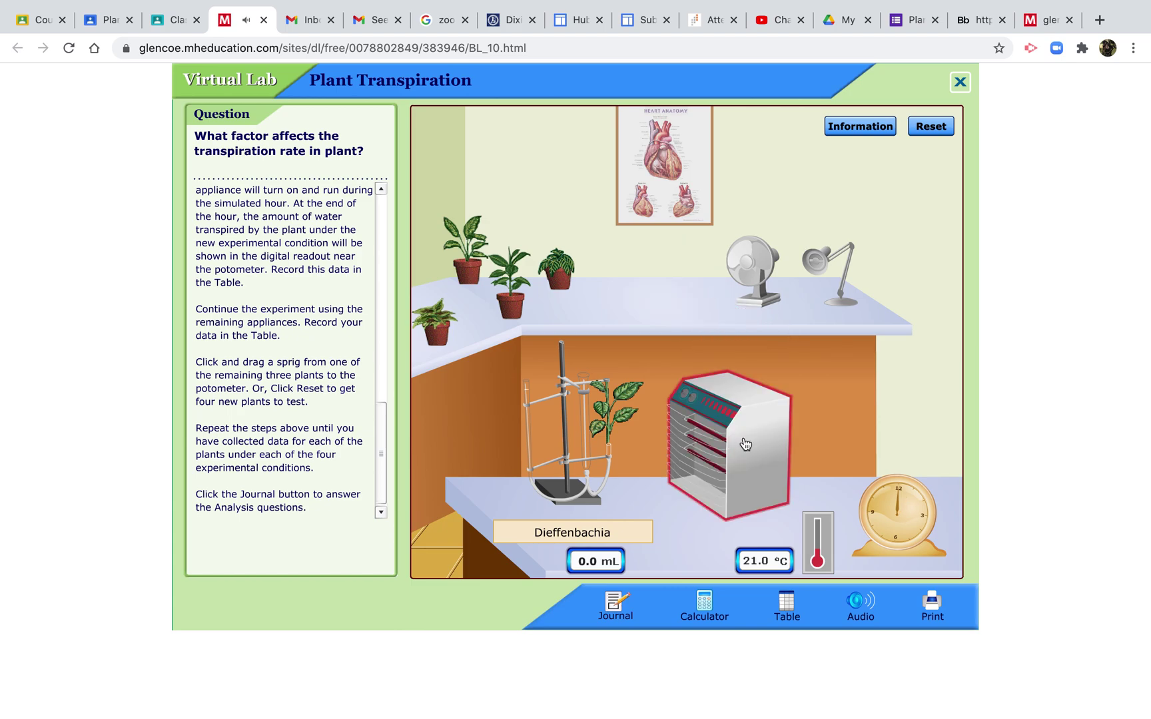
left_click(901, 514)
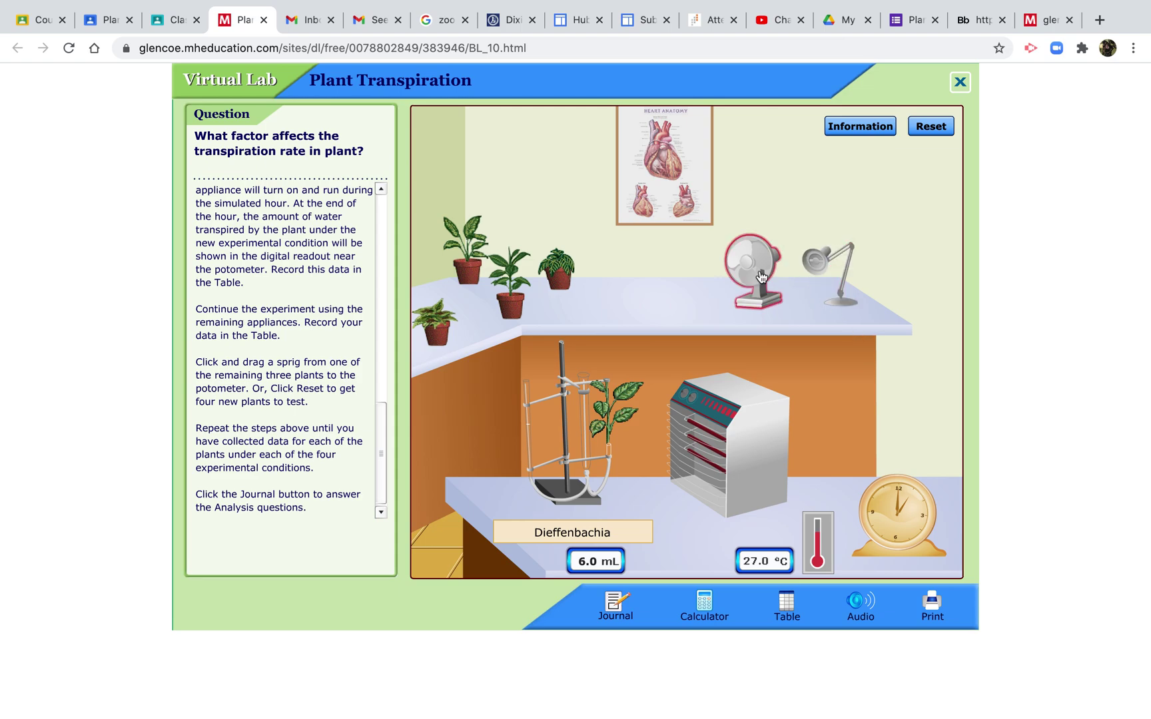
Step: Time the Dieffenbachia with the fan (7.7 mL) and lamp (3.9 mL), then shelve the lamp
left_click_drag(757, 273, 752, 434)
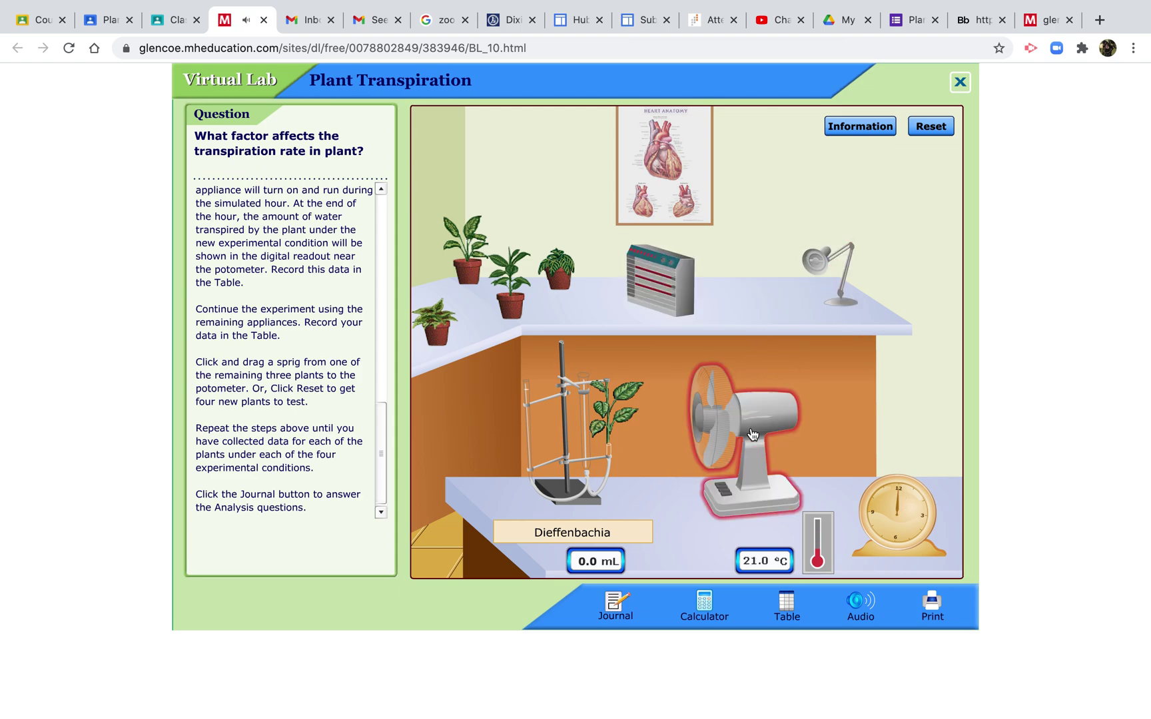
left_click(904, 519)
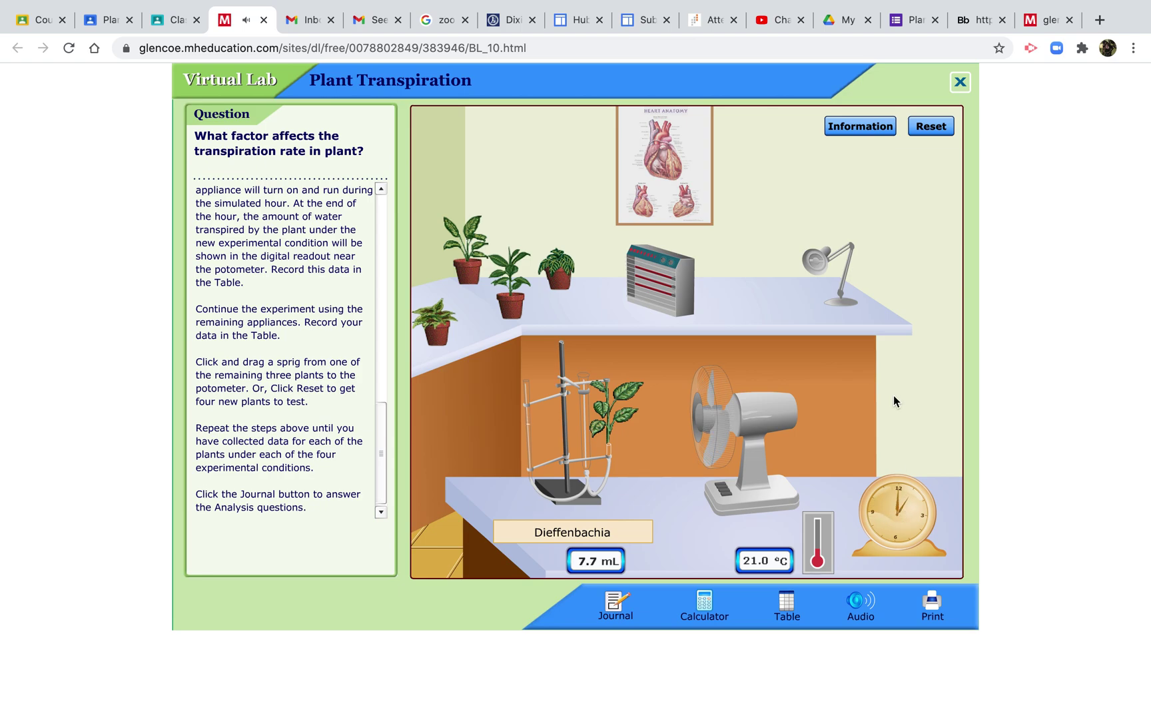
left_click_drag(829, 266, 750, 453)
left_click(895, 518)
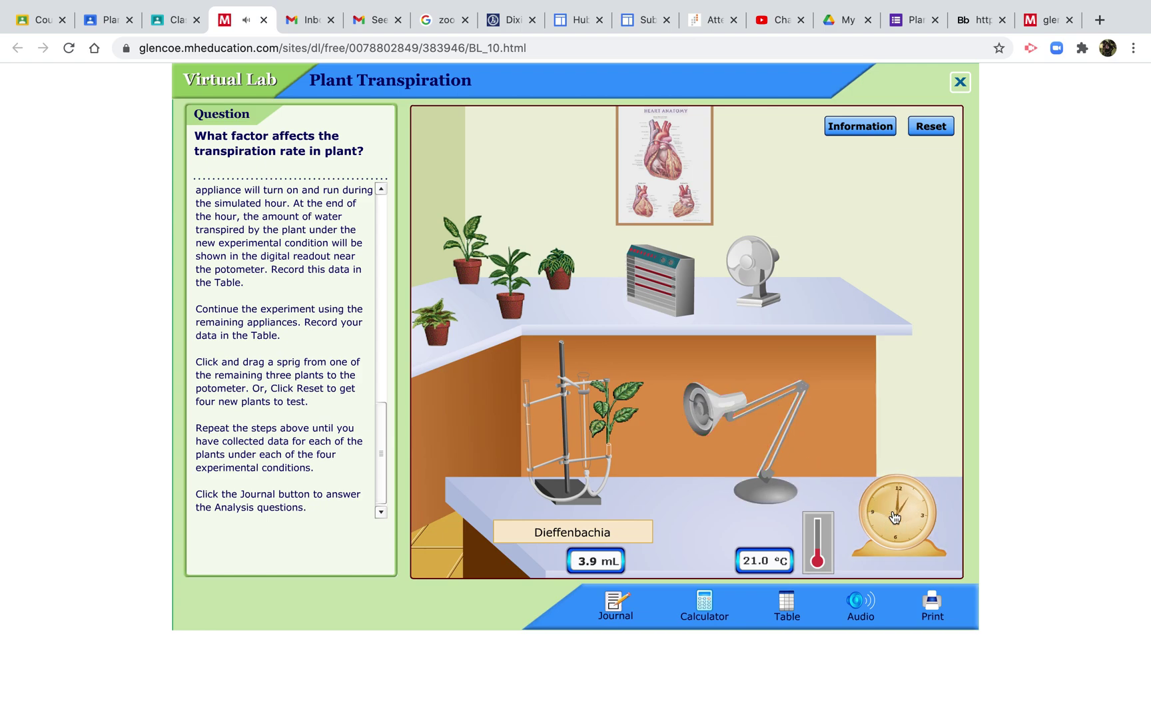
left_click(774, 404)
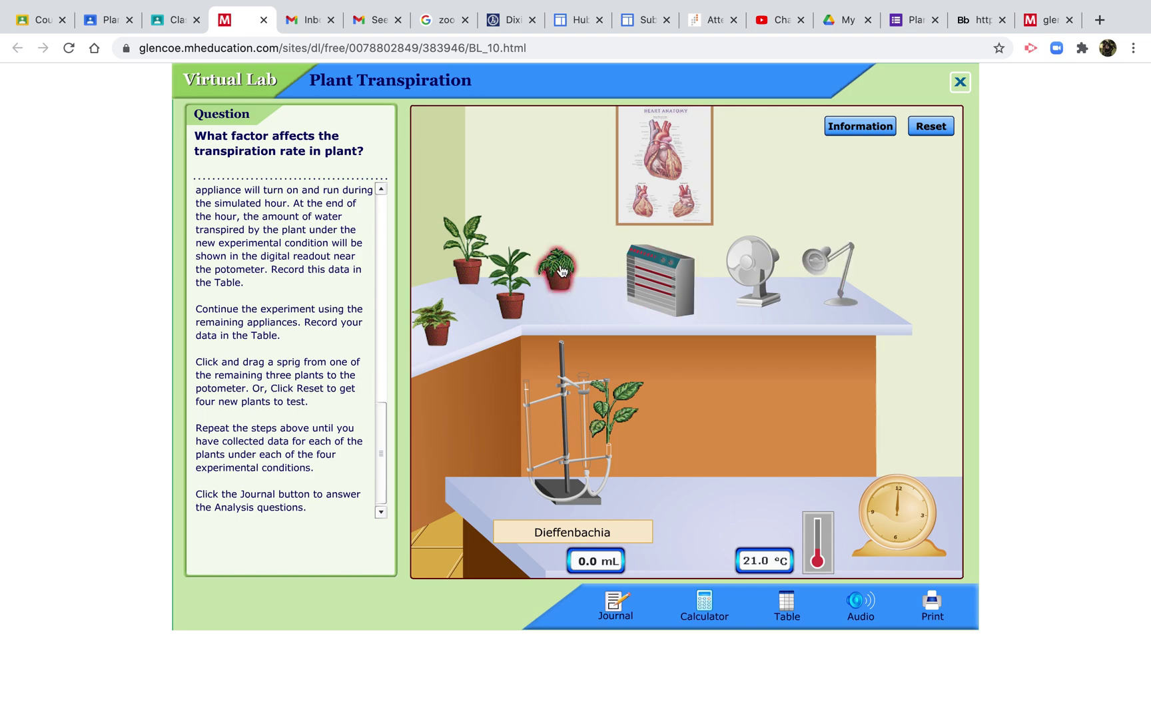
Step: Attach a Zebra Plant sprig and time it under normal conditions and with the heater
left_click_drag(562, 269, 611, 421)
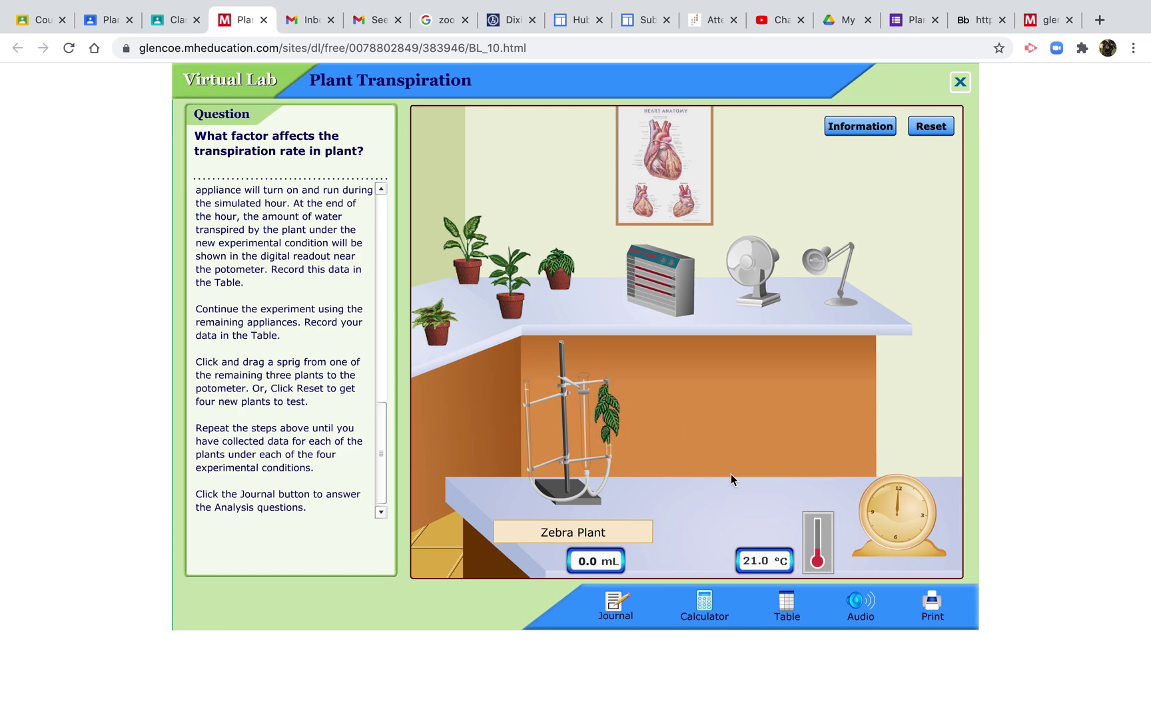
left_click(887, 514)
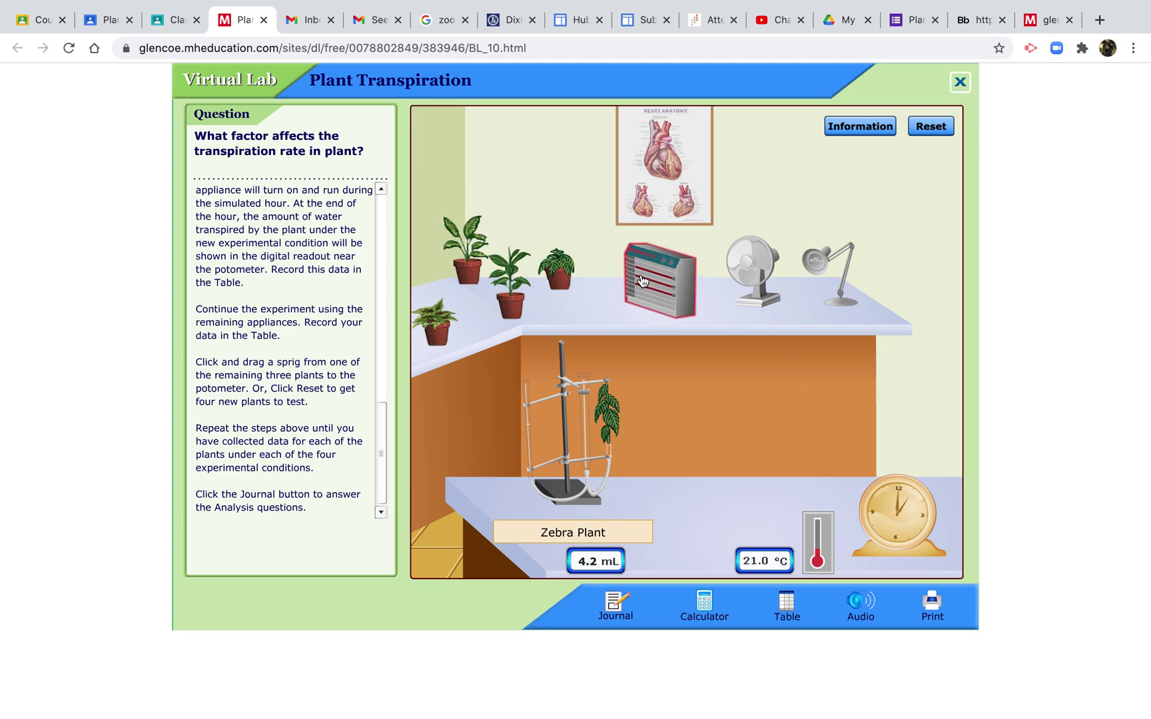
left_click_drag(643, 283, 763, 427)
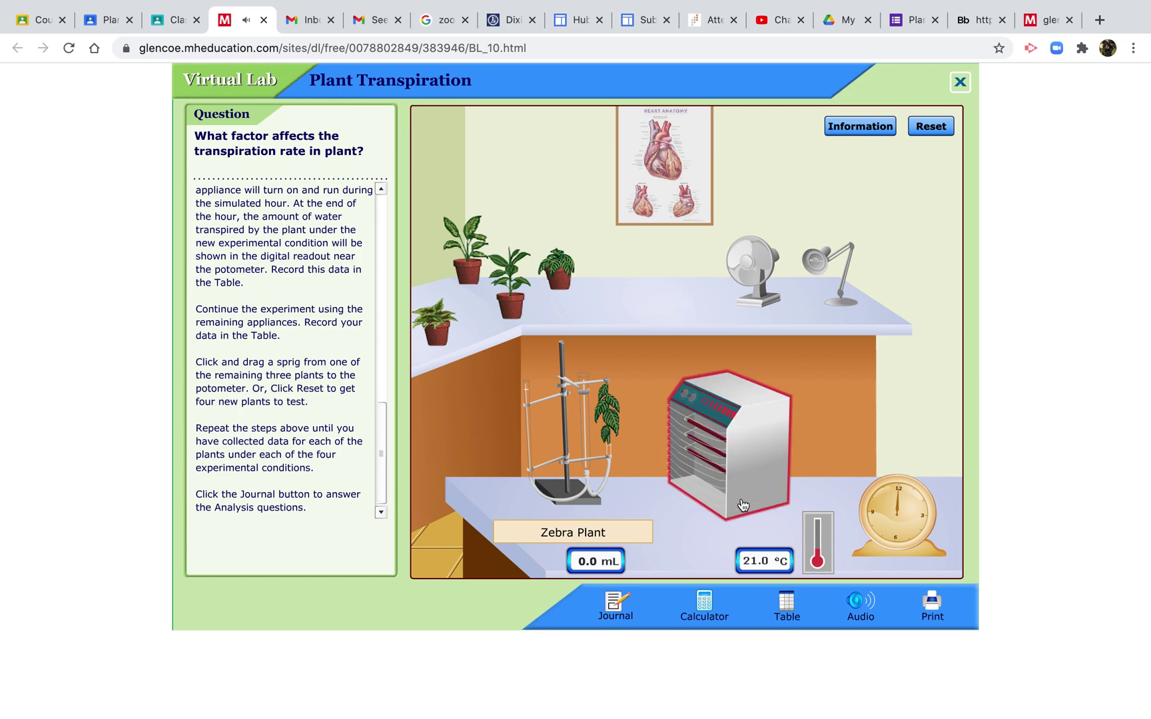
left_click(913, 512)
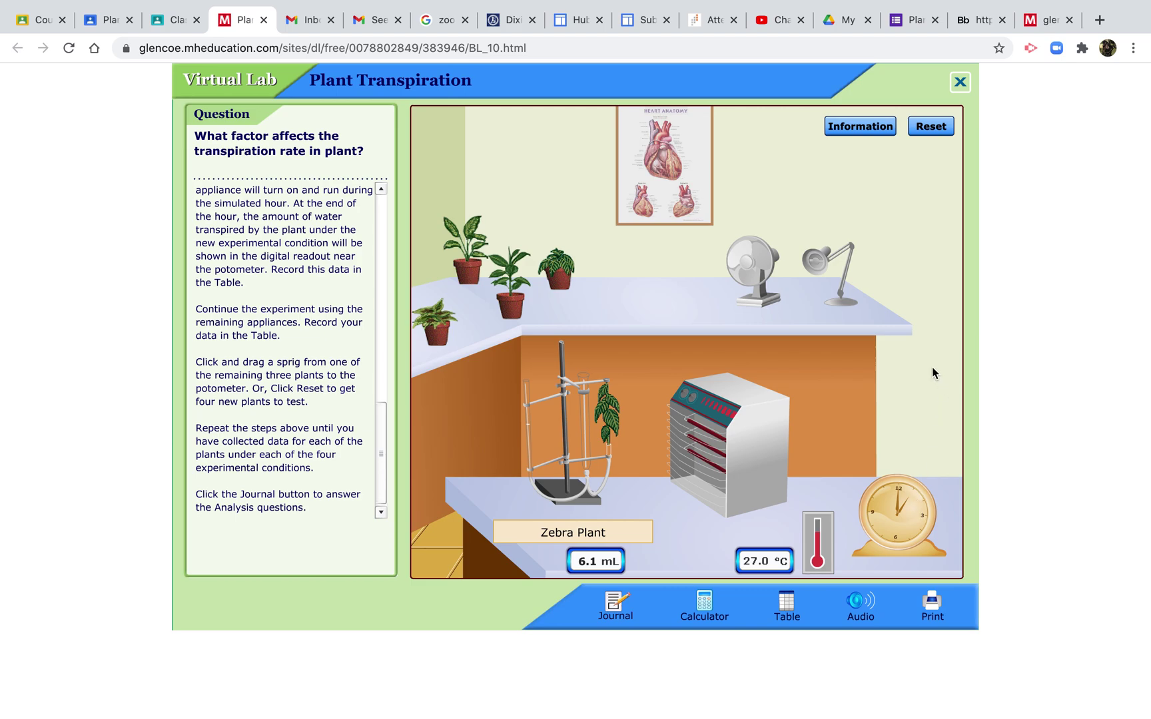
Step: Time the Zebra Plant with the fan and under the lamp (3.2 mL), then dismiss the voice assistant popup
left_click_drag(765, 256, 756, 449)
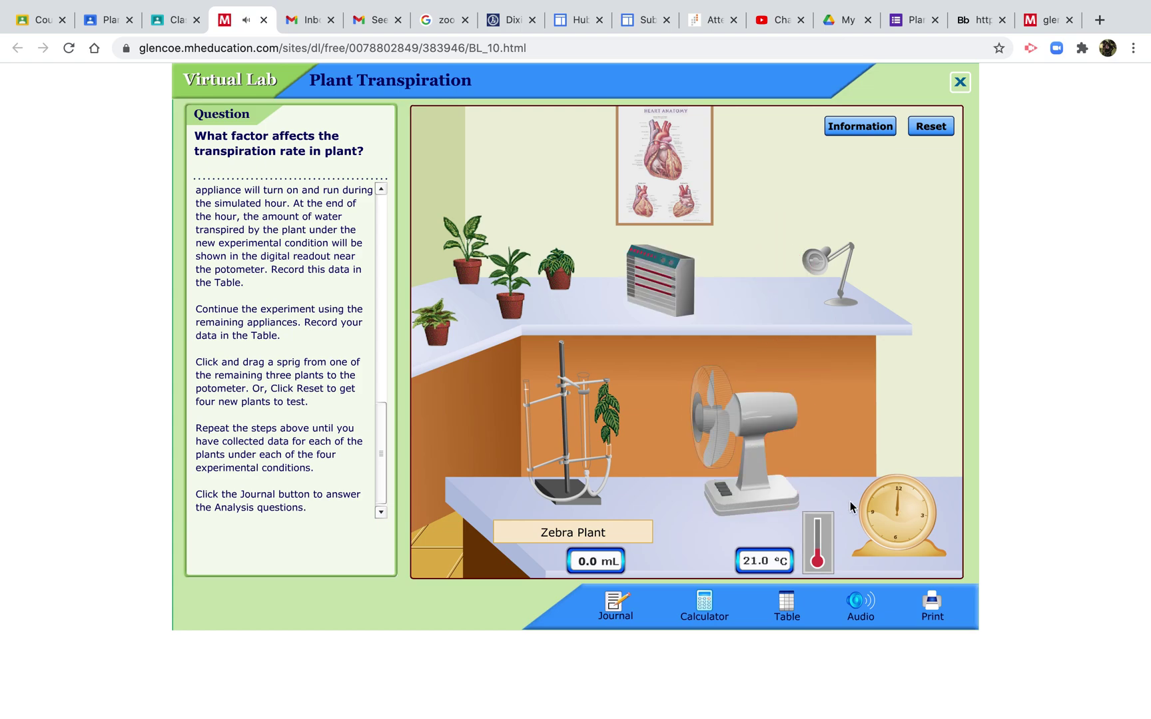
left_click(905, 511)
left_click_drag(840, 266, 732, 458)
left_click(898, 514)
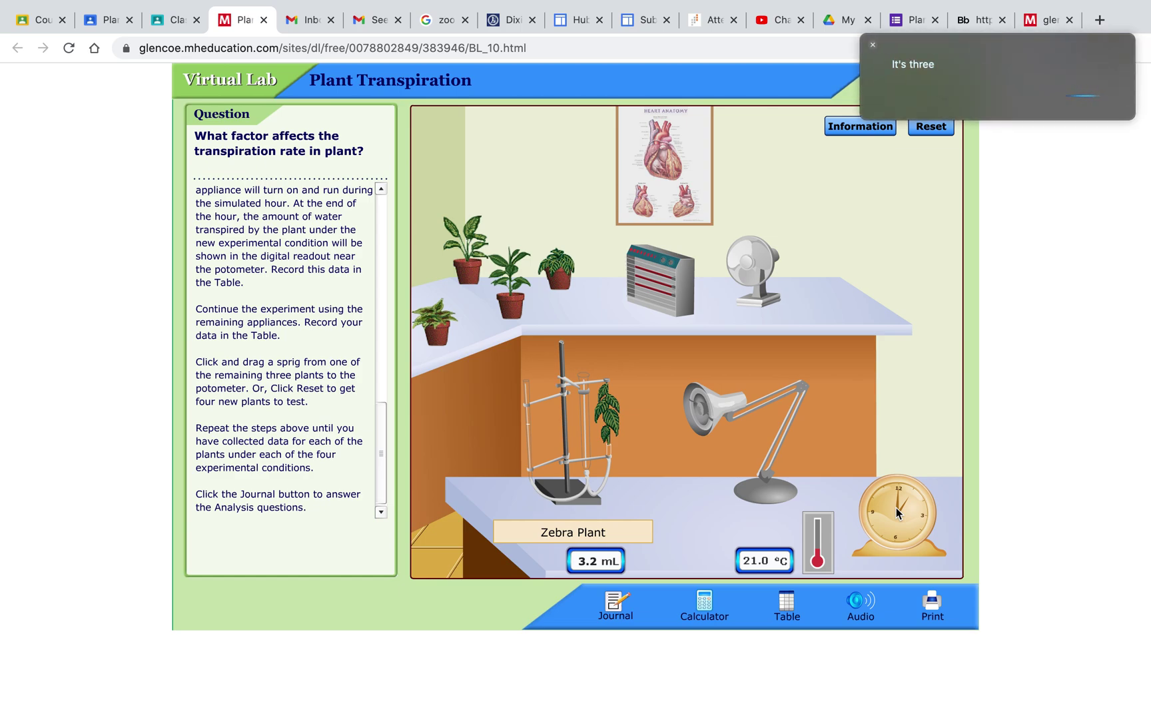
left_click(873, 44)
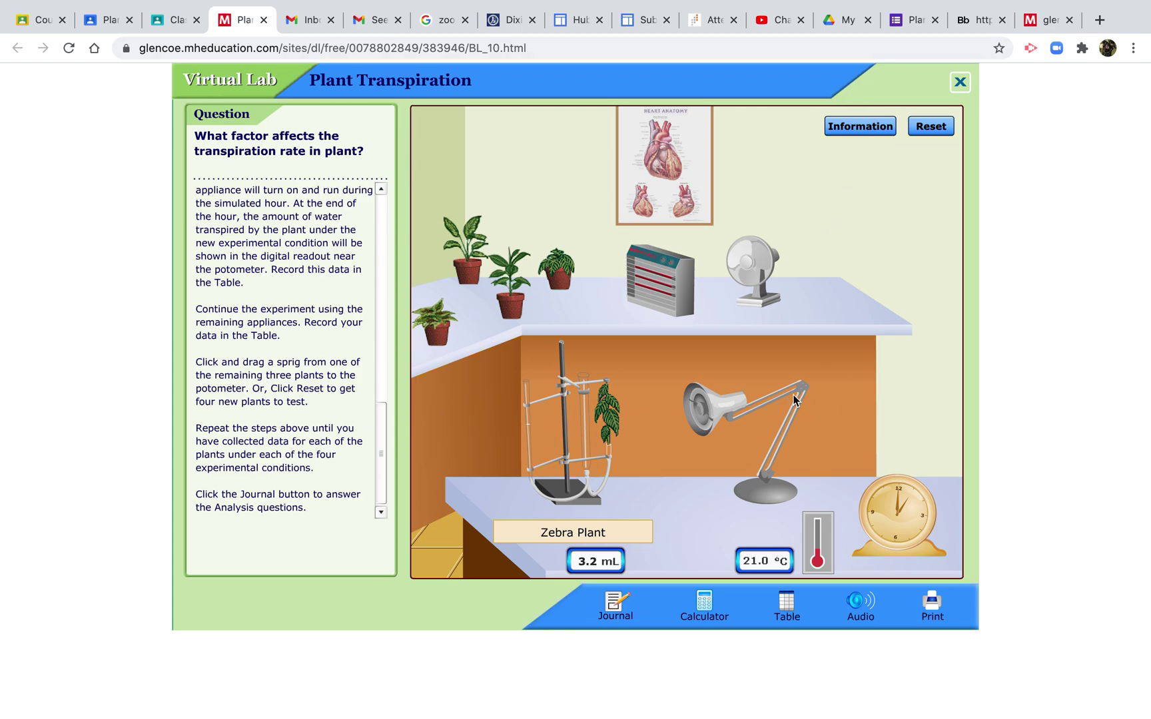
Step: Open the data table and enter Coleus readings 0.9 normal, 6.0 fan and 3.9 heater
left_click(788, 607)
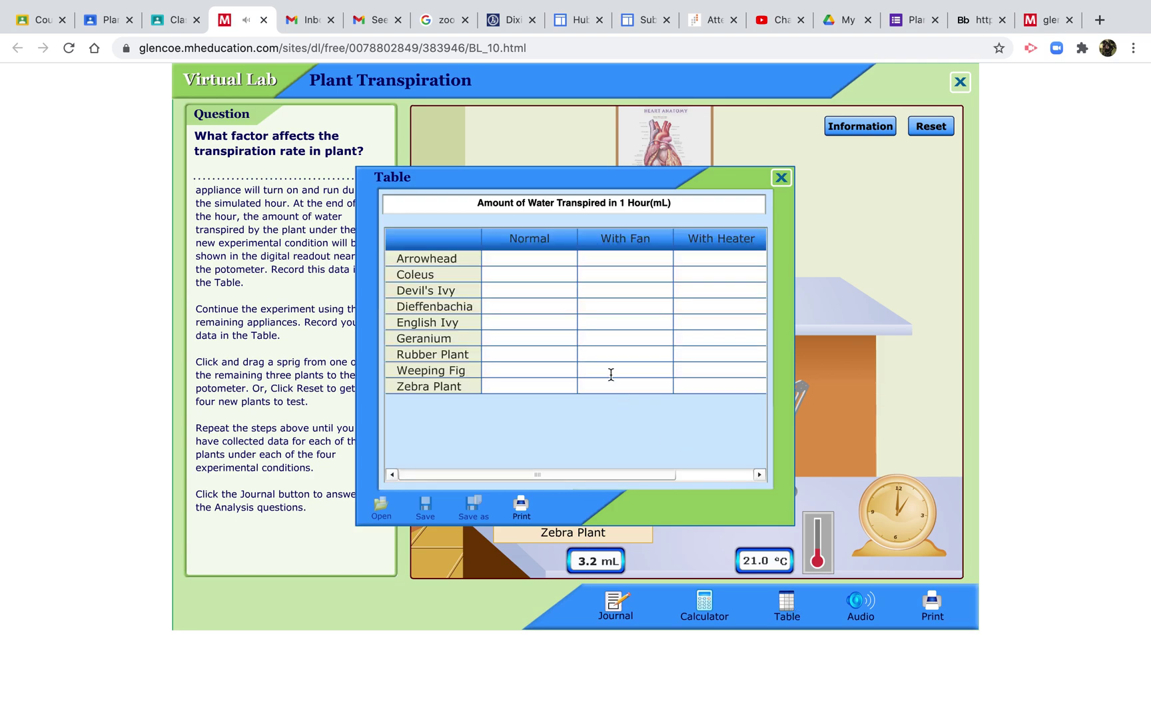
left_click(513, 275)
type("0.9")
type("6.0")
left_click(706, 276)
type("3.9")
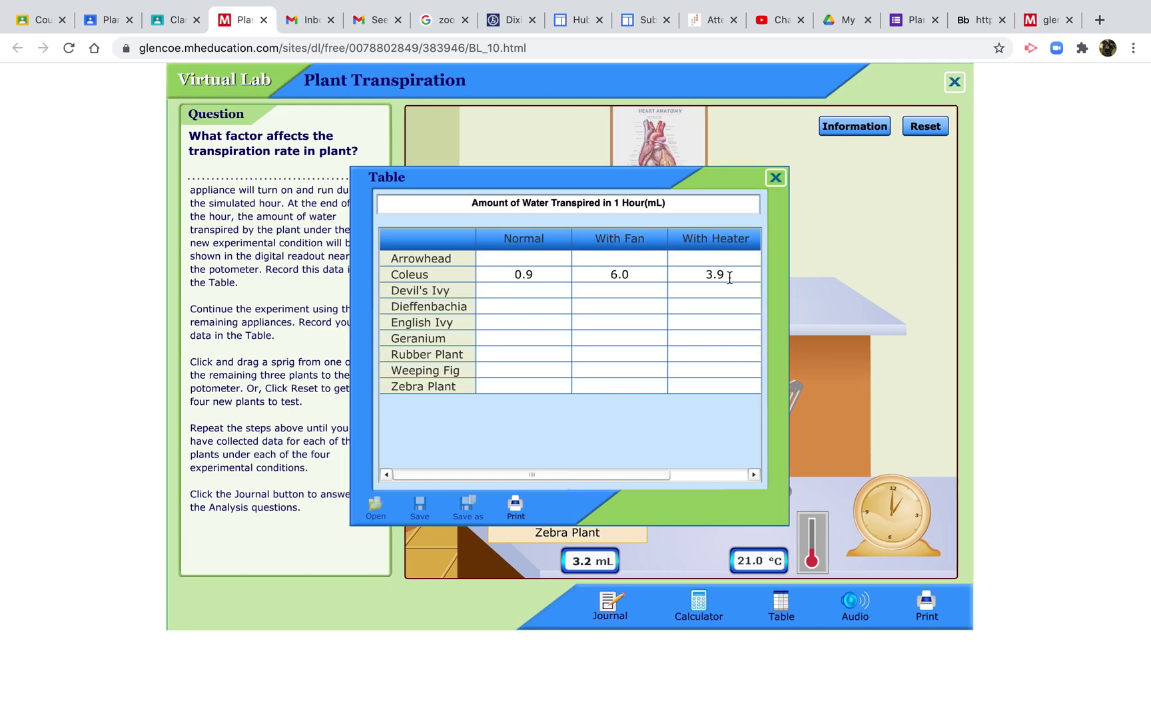
Step: Scroll the table right, enter 3.0 mL as the Coleus lamp reading, and scroll back
left_click(762, 471)
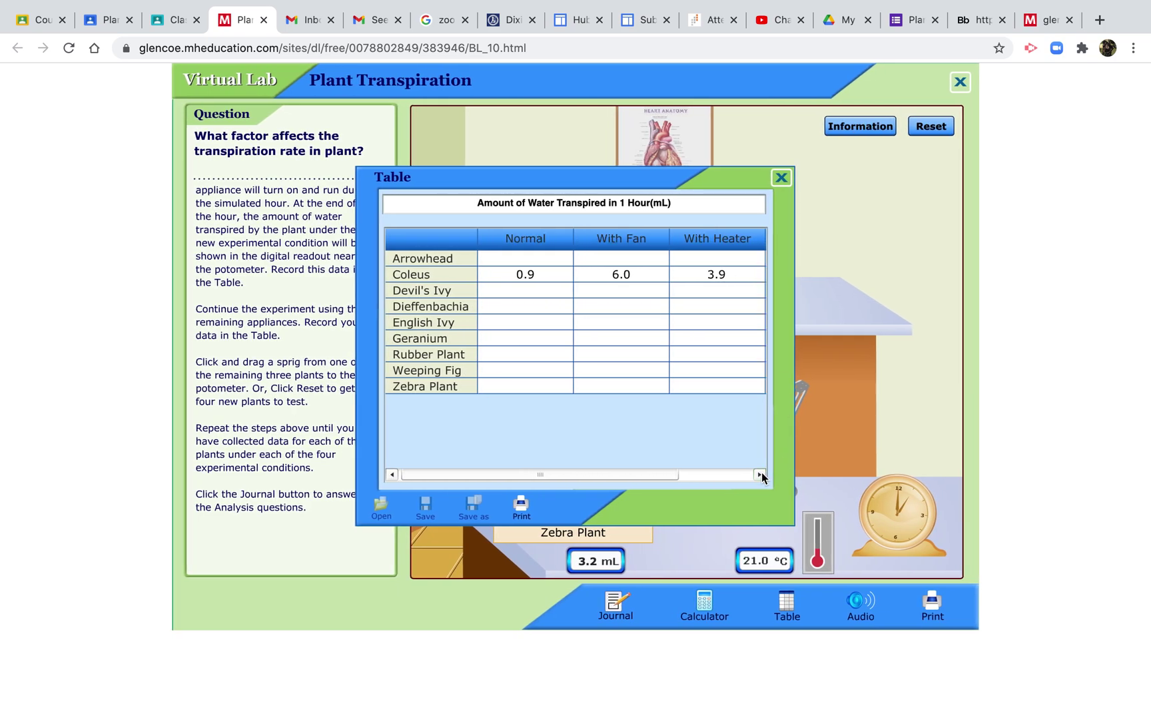
left_click_drag(759, 479, 759, 478)
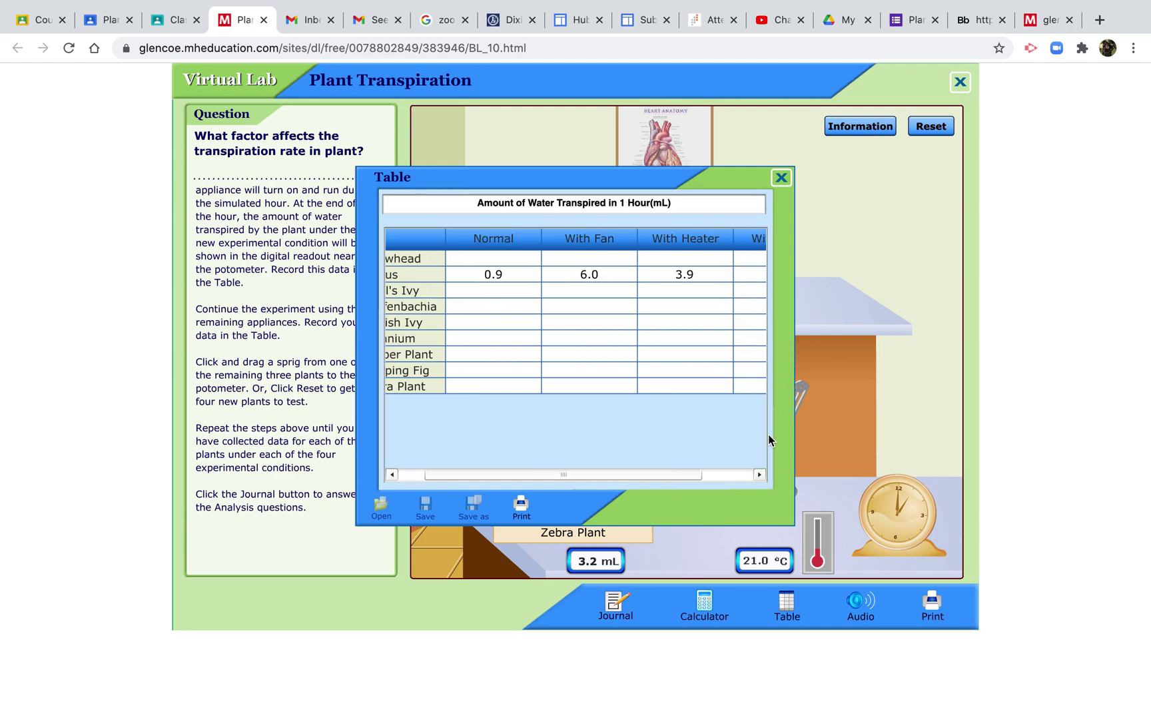
left_click_drag(760, 477, 760, 477)
left_click(718, 275)
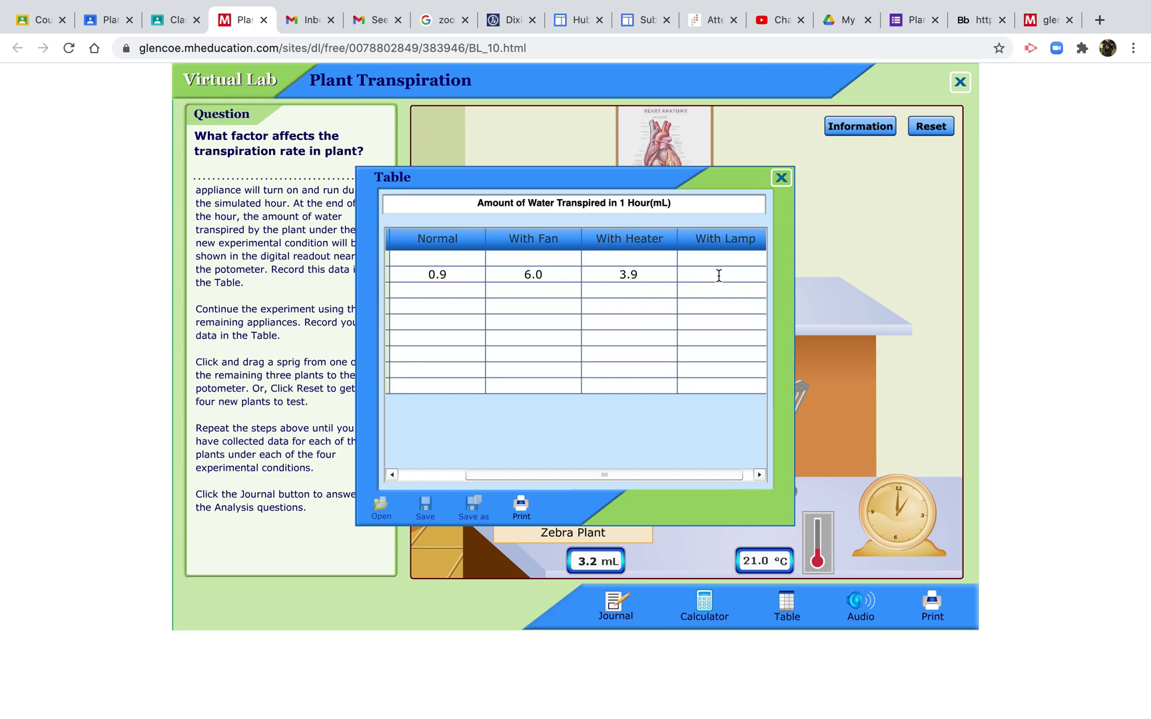
type("3.0")
left_click_drag(497, 474, 403, 484)
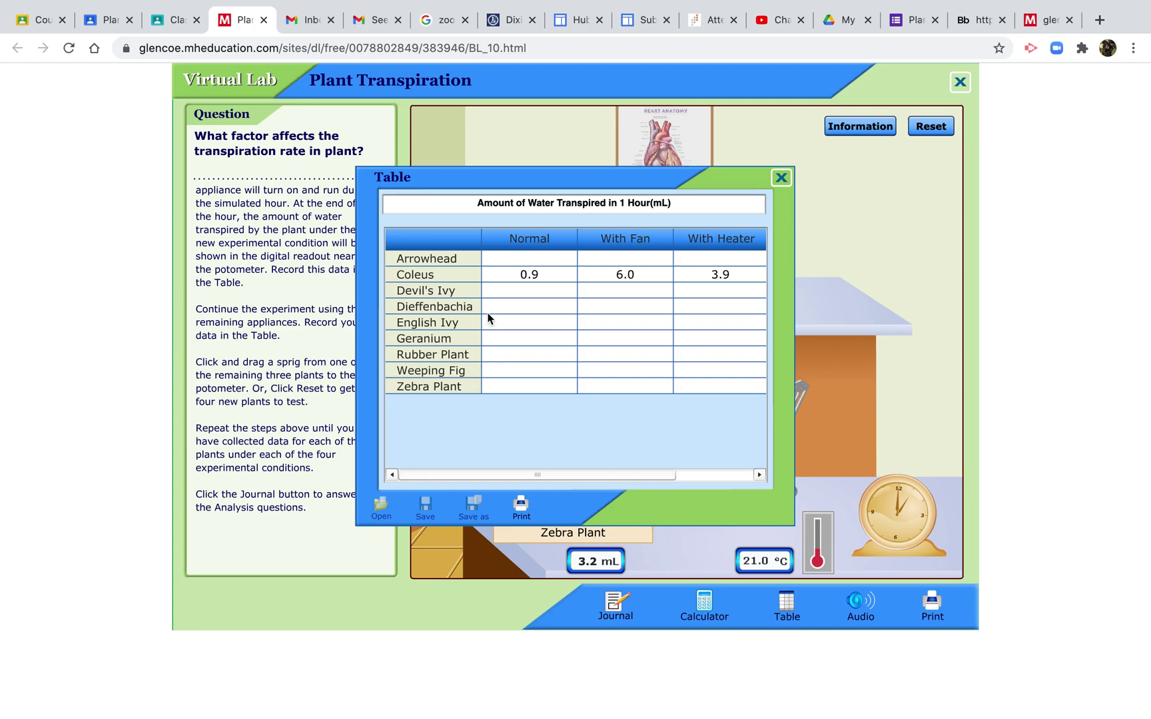
Step: Fill the Dieffenbachia row with 4.1 normal, 7.7 fan, 6.0 heater and 3.0 mL lamp
left_click(530, 305)
type("4.1")
left_click(635, 307)
type("7.7")
left_click(724, 306)
type("6.0")
left_click_drag(608, 477, 684, 483)
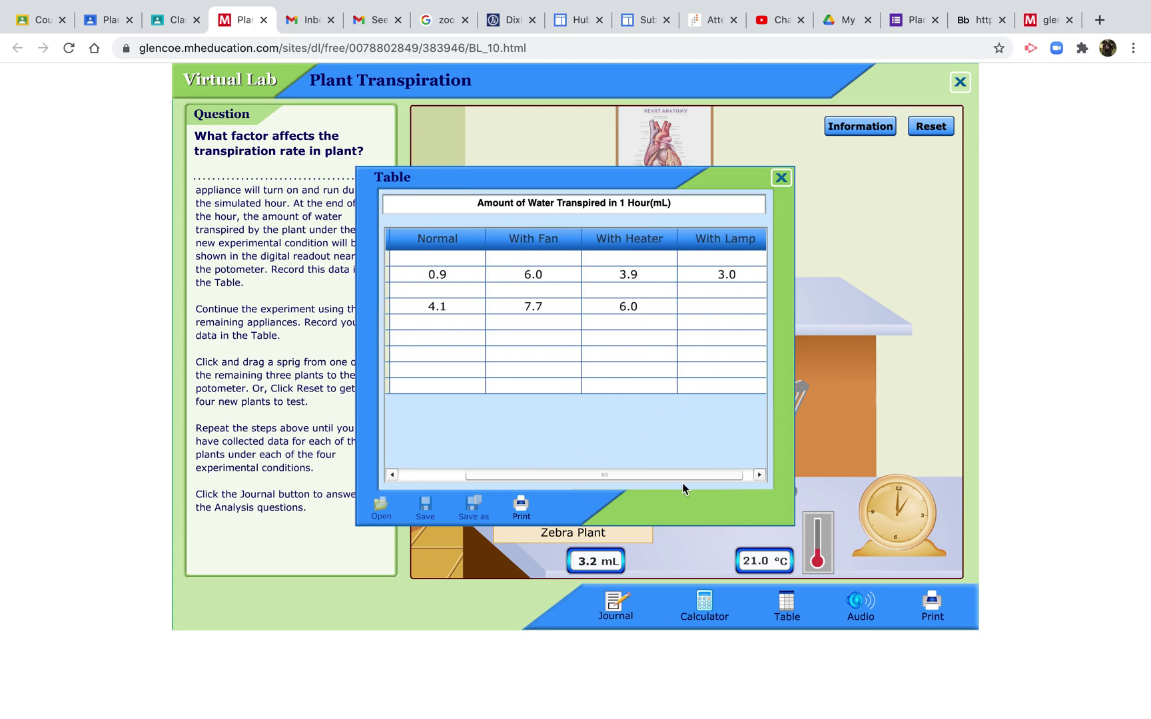
left_click(716, 308)
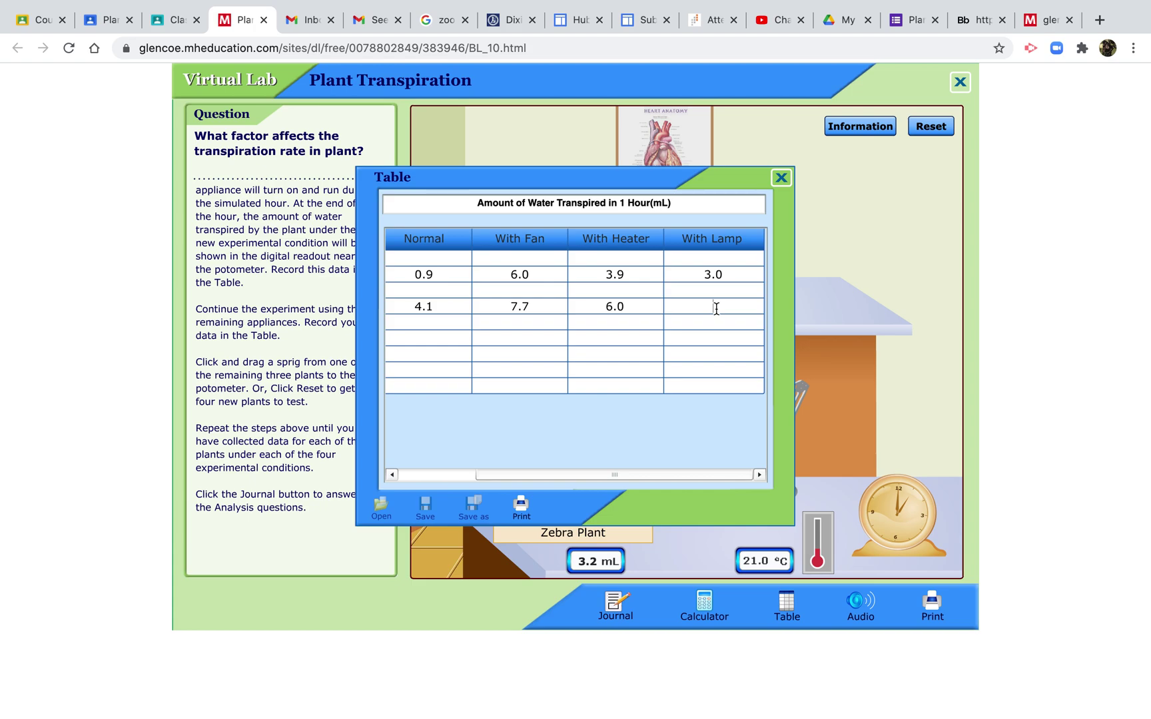
type("3.0")
left_click_drag(581, 473, 433, 489)
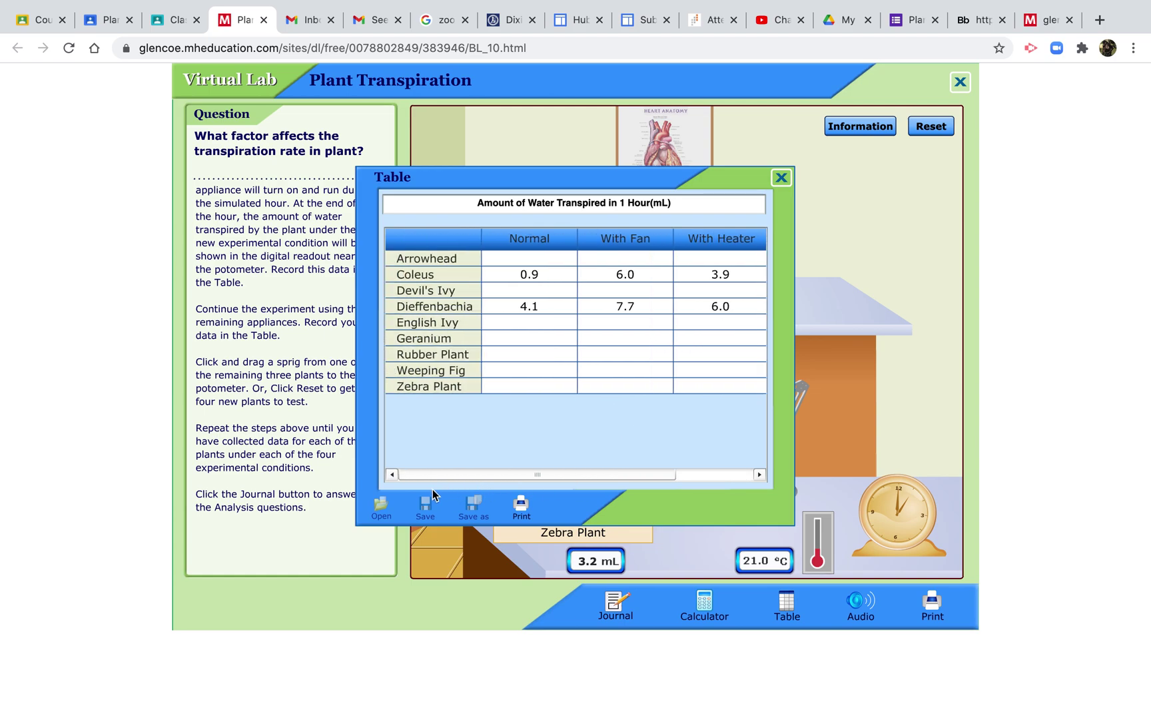
Step: Fill the Rubber Plant row with 4.9 normal, 8.4 fan, 6.8 heater and 4.3 mL lamp
left_click(526, 356)
type("4.9")
left_click(627, 353)
type("8.4")
left_click(722, 354)
type("6.8")
left_click_drag(647, 475, 747, 477)
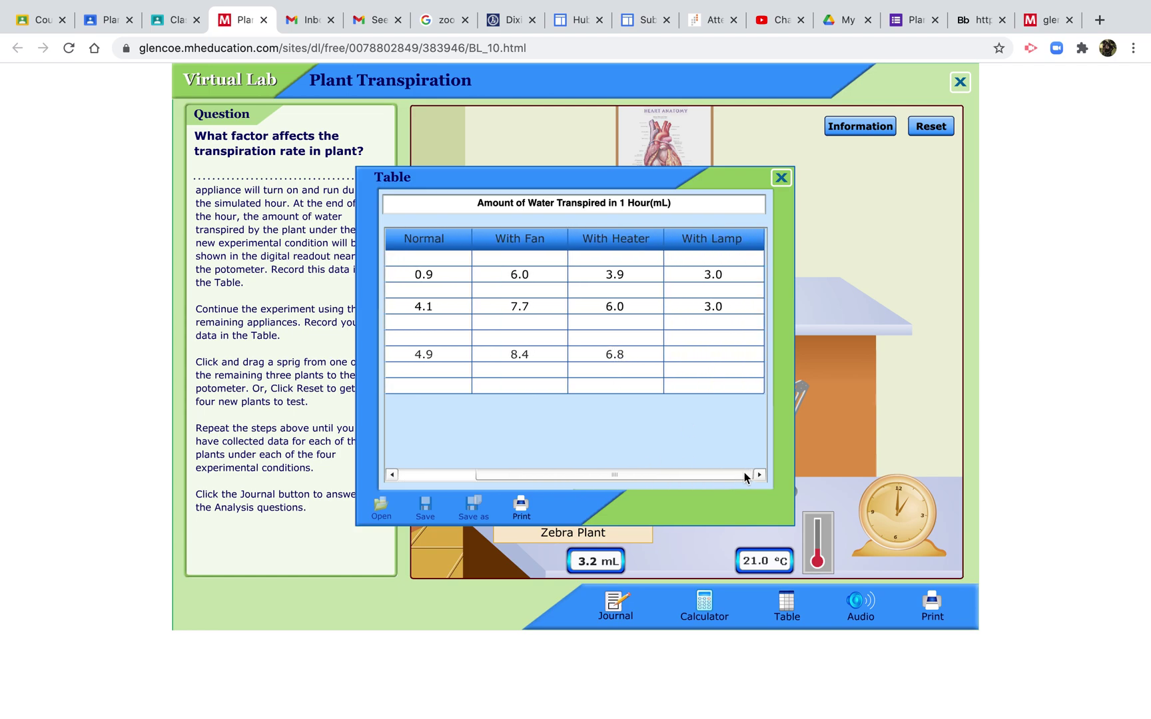
left_click(715, 356)
type("4.3")
left_click_drag(559, 473, 460, 480)
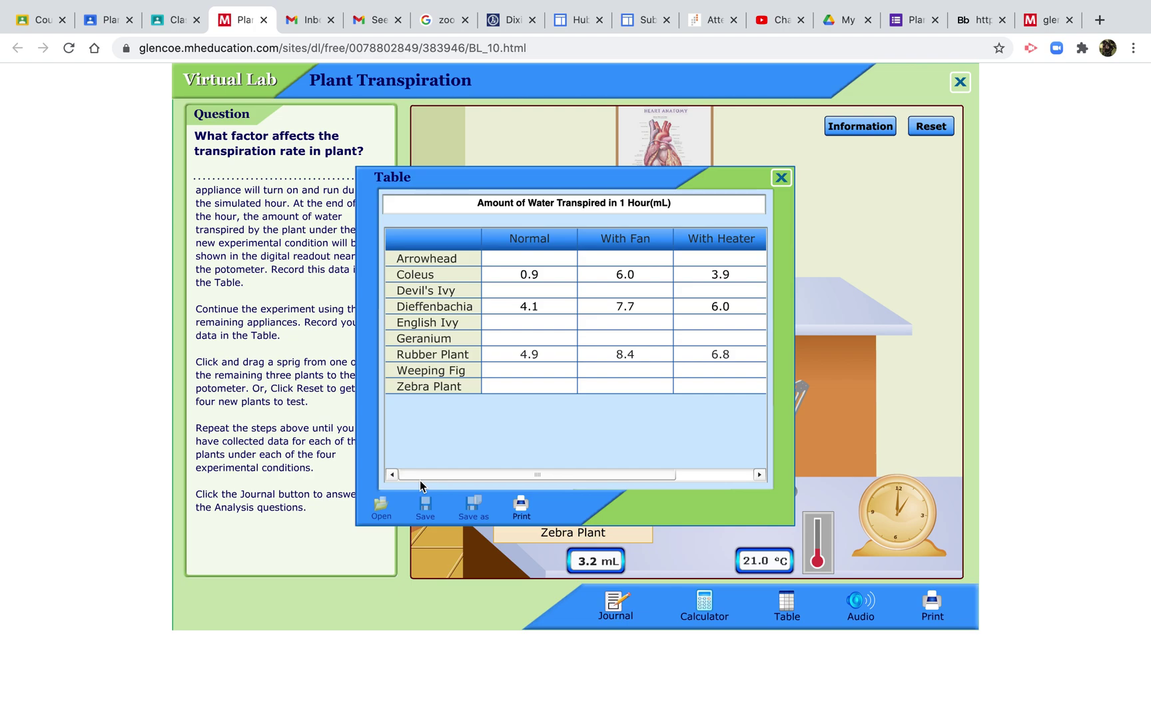
Step: Fill the Zebra Plant row with 4.2 normal, 7.6 fan, 6.1 heater and 3.2 mL lamp
left_click(531, 389)
type("4.2")
type("7.6")
type("6.1")
left_click_drag(659, 477, 765, 474)
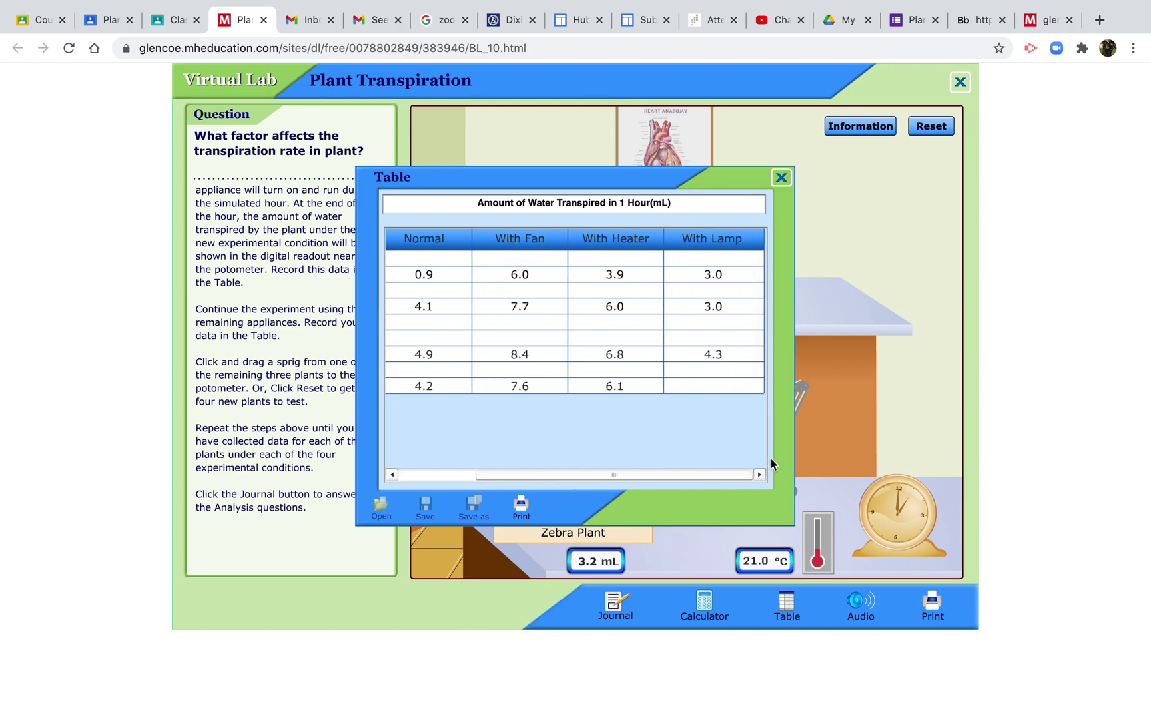
left_click(716, 385)
type("3.2")
left_click_drag(611, 474, 506, 480)
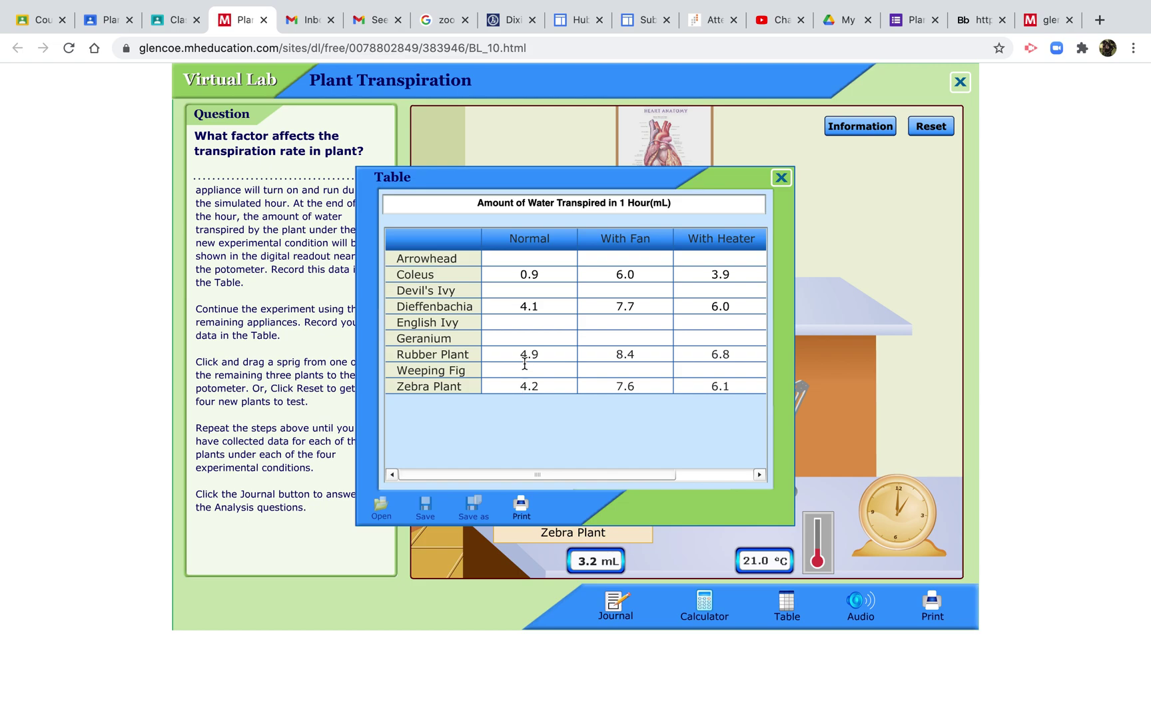
Step: Enter Devil's Ivy readings: 2.9 normal, 4.6 fan, 4.1 heater and 3.0 mL lamp
left_click(531, 292)
type("2.9")
left_click(624, 292)
type("4.6")
left_click(724, 292)
type("4.1")
left_click_drag(655, 473, 733, 474)
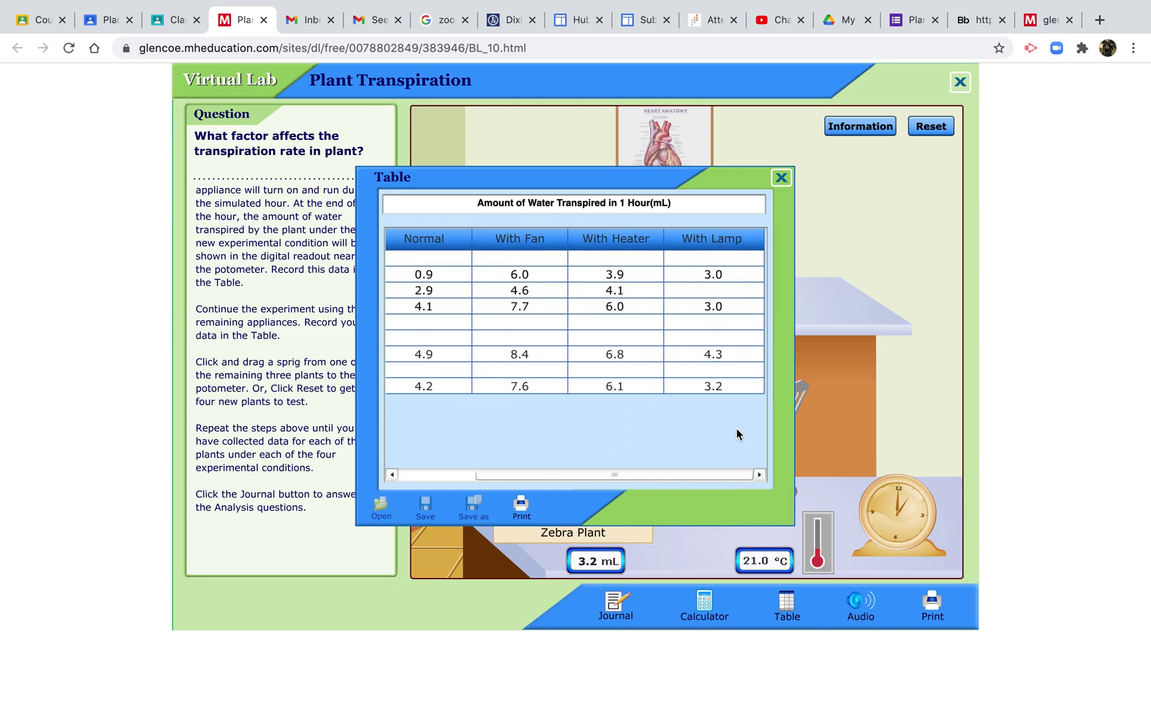
left_click(712, 289)
type("3.0")
Step: Enter Weeping Fig readings: 3.3 normal, 6.1 fan, 4.9 heater and 2.5 mL lamp
left_click_drag(574, 477, 466, 486)
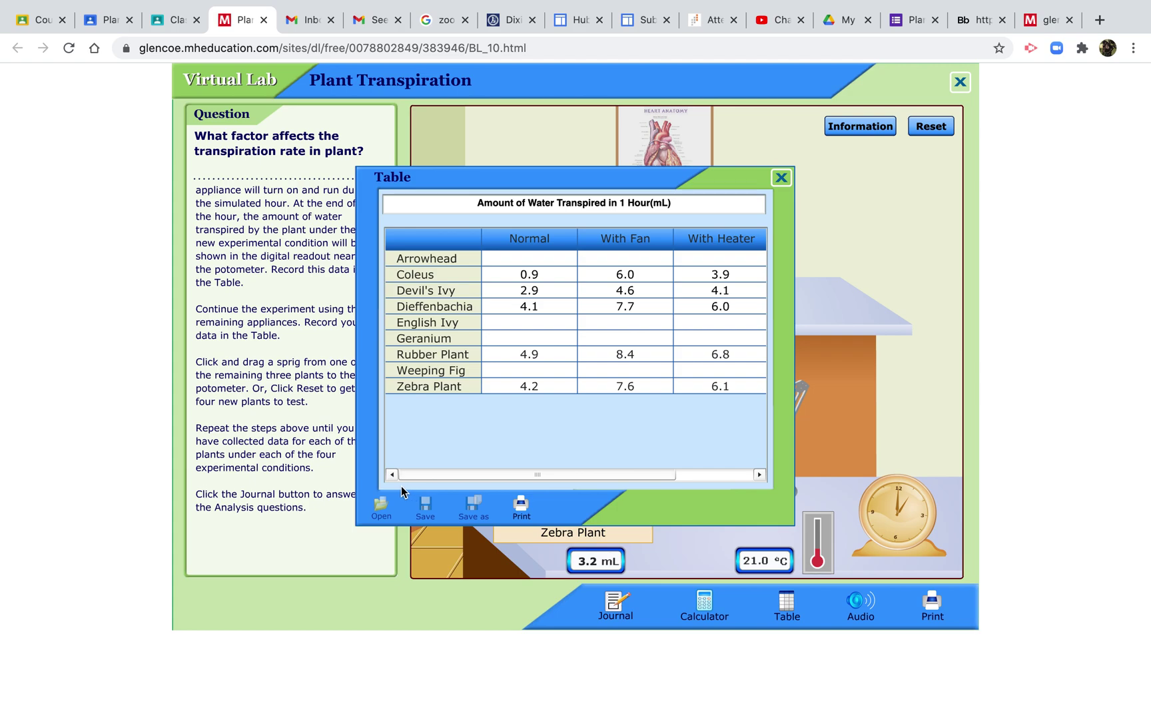
left_click(520, 369)
type("3.3")
left_click(627, 371)
type("6.1")
left_click(717, 370)
type("4.9")
left_click_drag(648, 474, 739, 474)
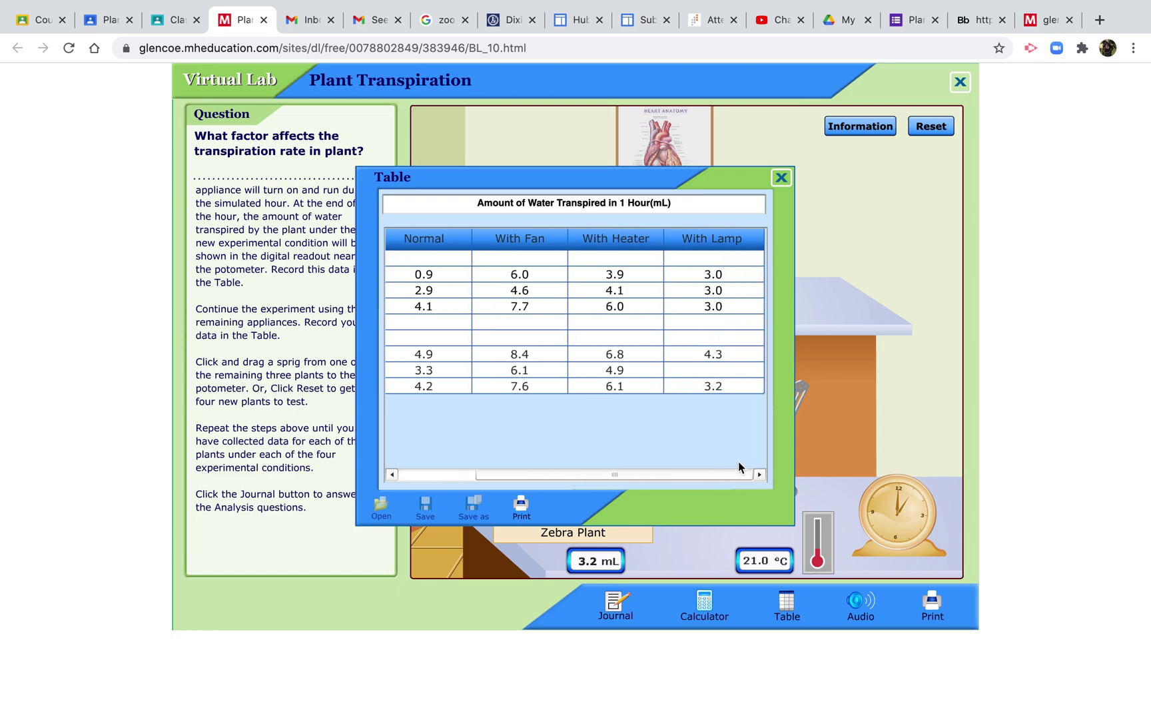
left_click(717, 370)
type("2.5")
left_click_drag(580, 476, 495, 474)
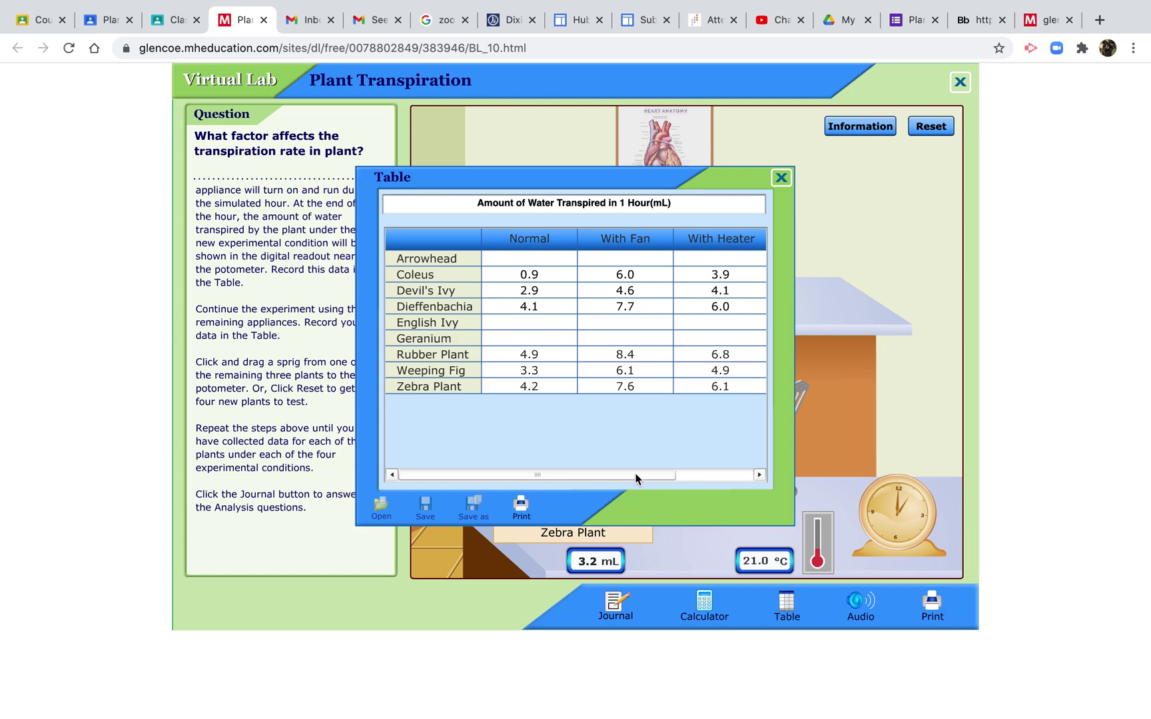
left_click_drag(636, 478, 719, 476)
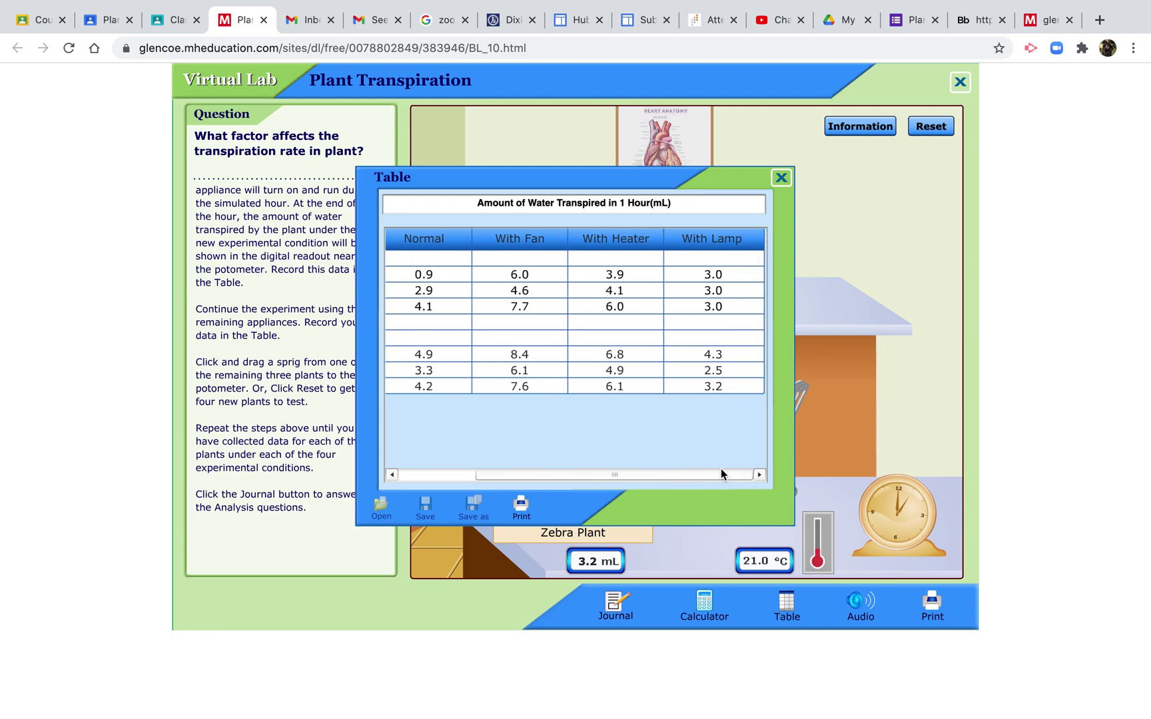